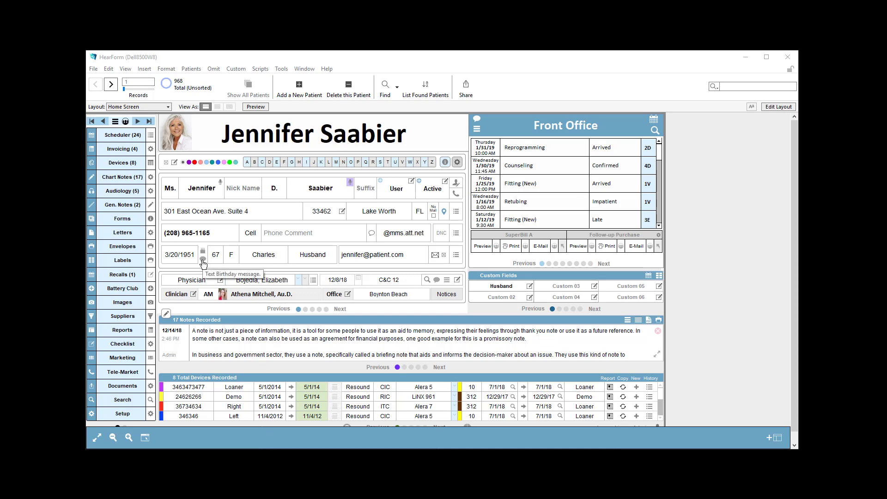
Set the patient's preferred contact method for appointments, birthdays and recalls to Email
click(457, 258)
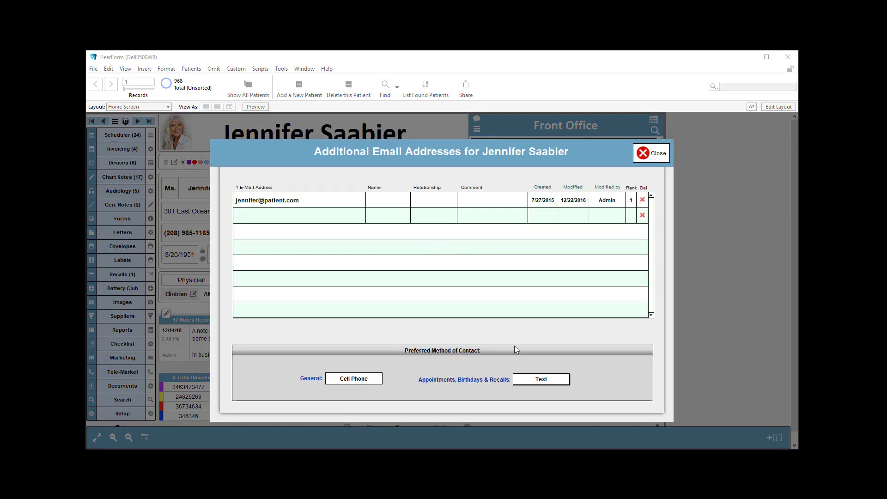
click(539, 380)
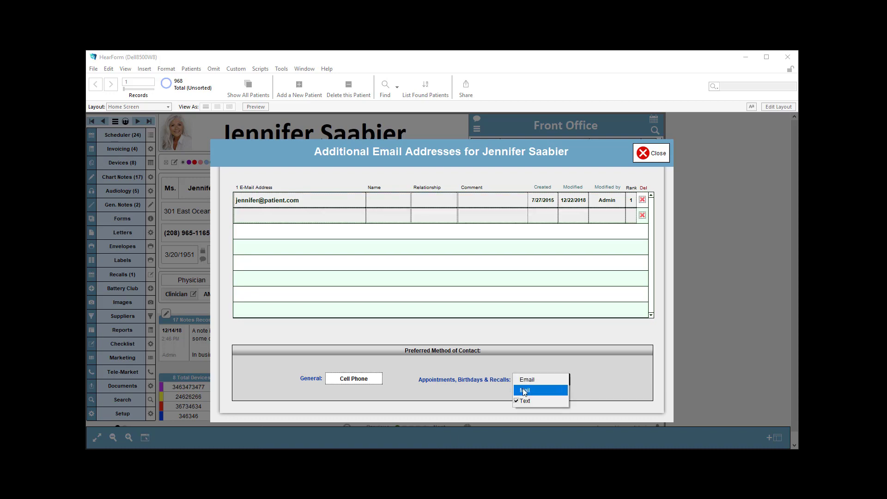
click(528, 380)
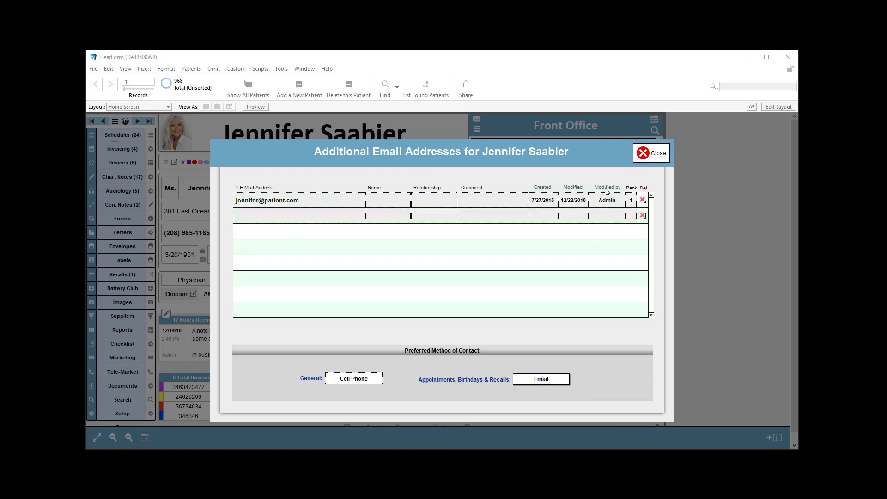
click(651, 153)
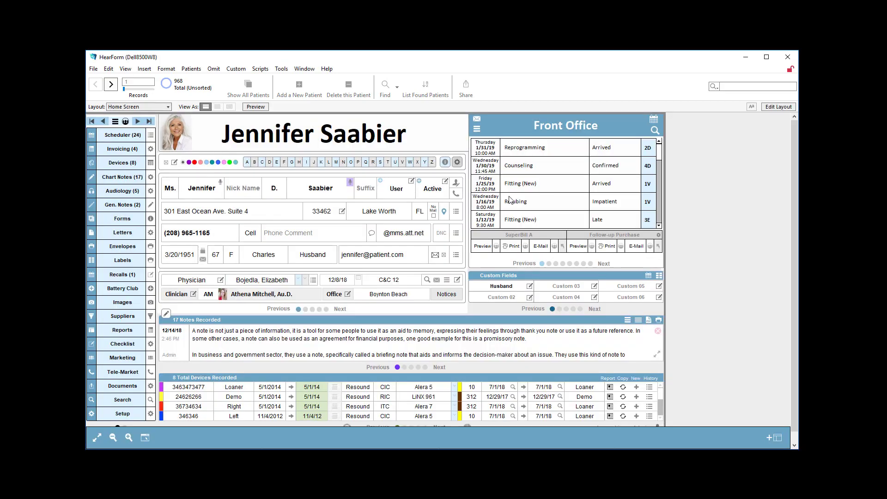
Start the patient's birthday email, review the permissions, and mark sending private health information as Approved
click(202, 260)
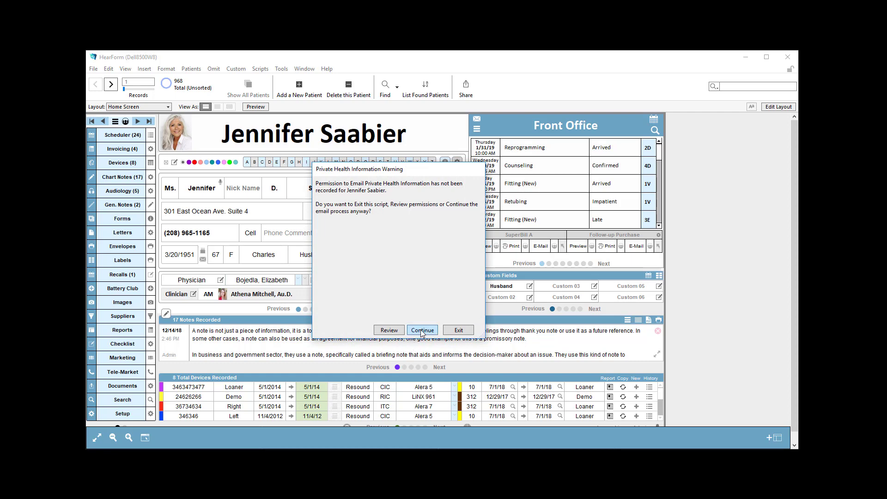
click(384, 332)
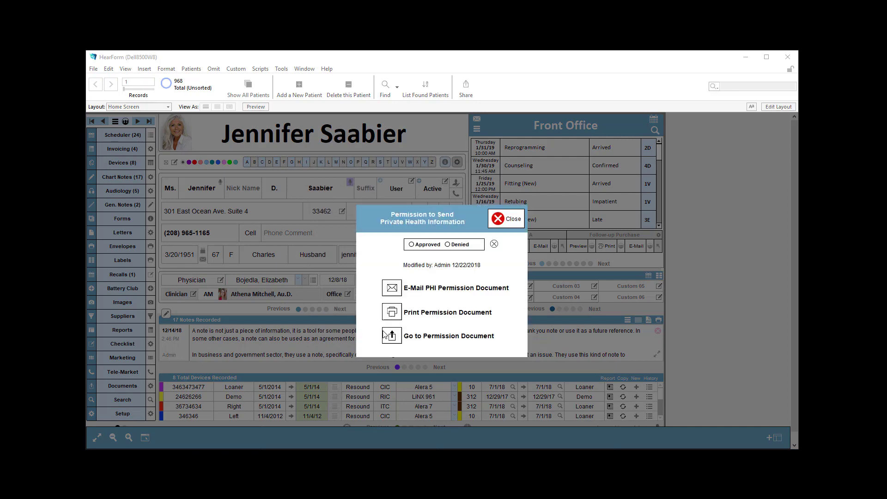
click(417, 245)
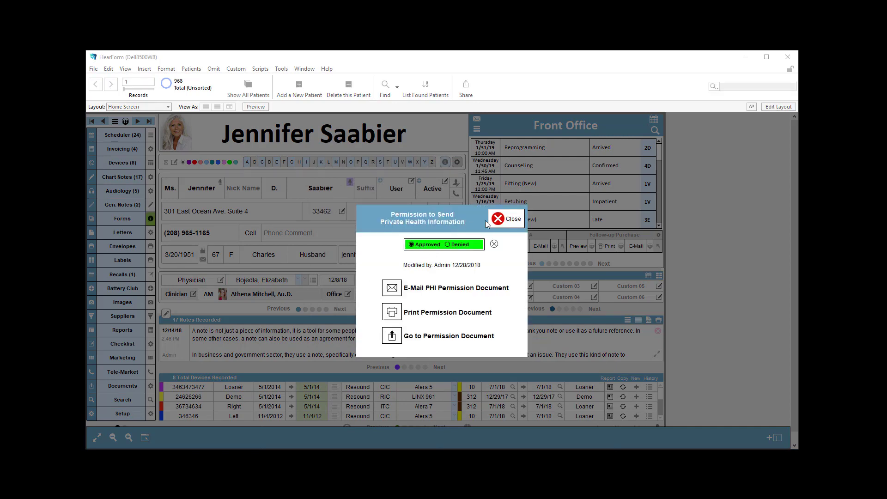
click(508, 220)
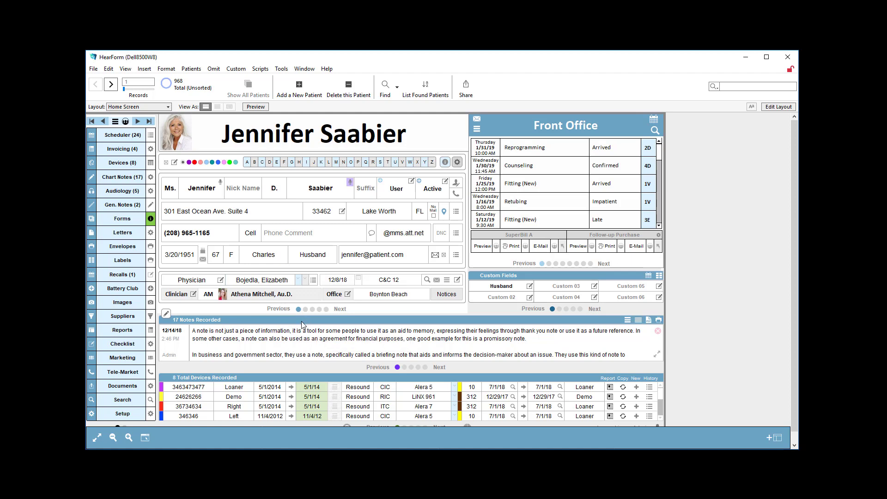
Generate the patient's birthday email to review its greeting and privacy notices, then close it unsent and continue the script
click(203, 264)
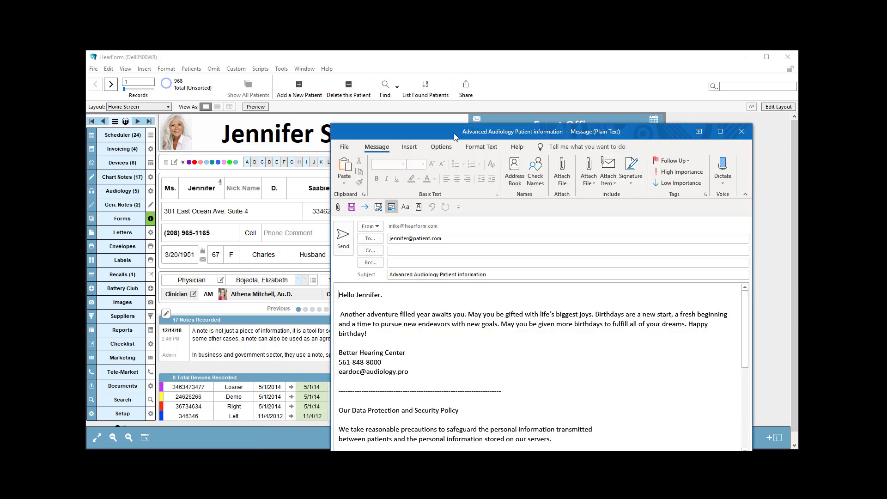
drag(455, 134, 324, 75)
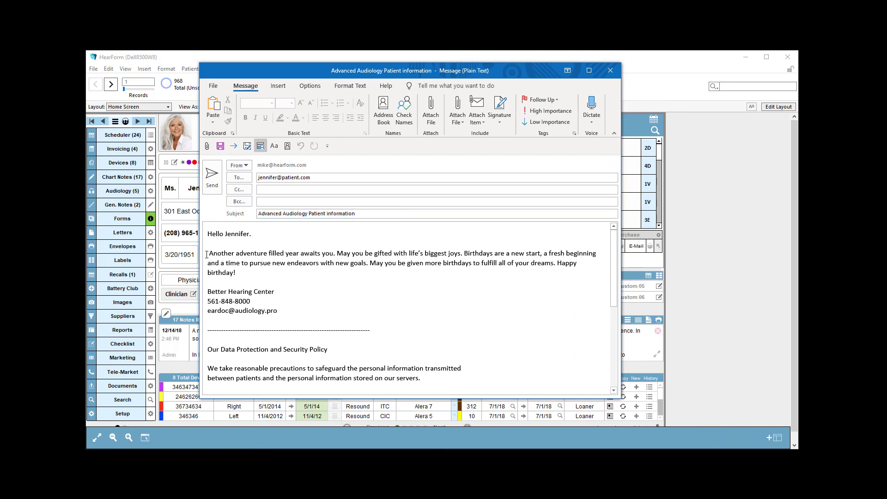
drag(207, 234, 305, 321)
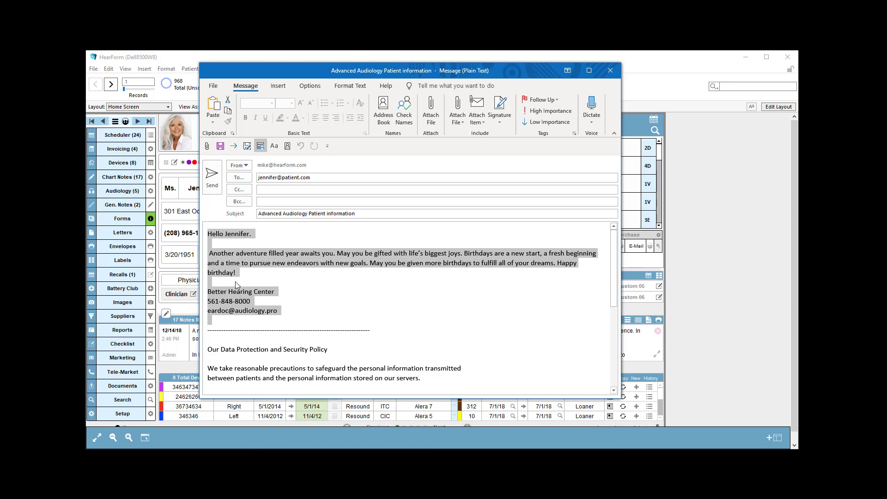
drag(279, 312, 193, 294)
scroll(301, 326, down, 3)
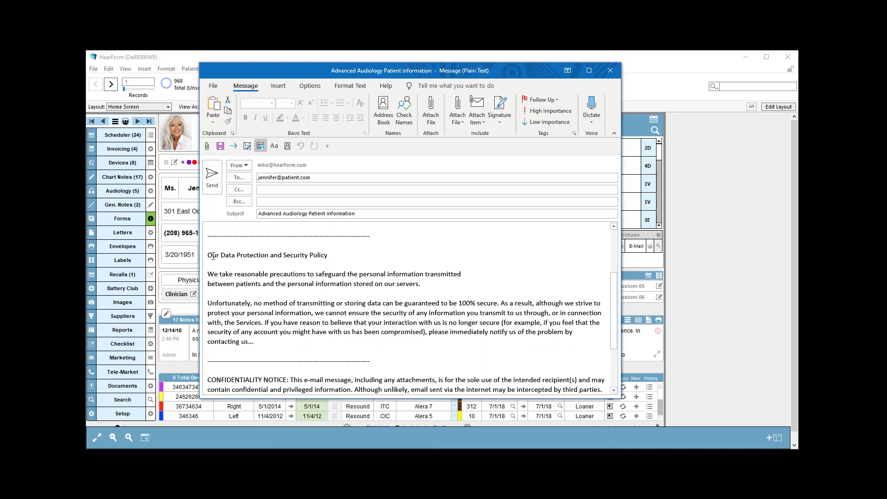
drag(202, 258, 368, 355)
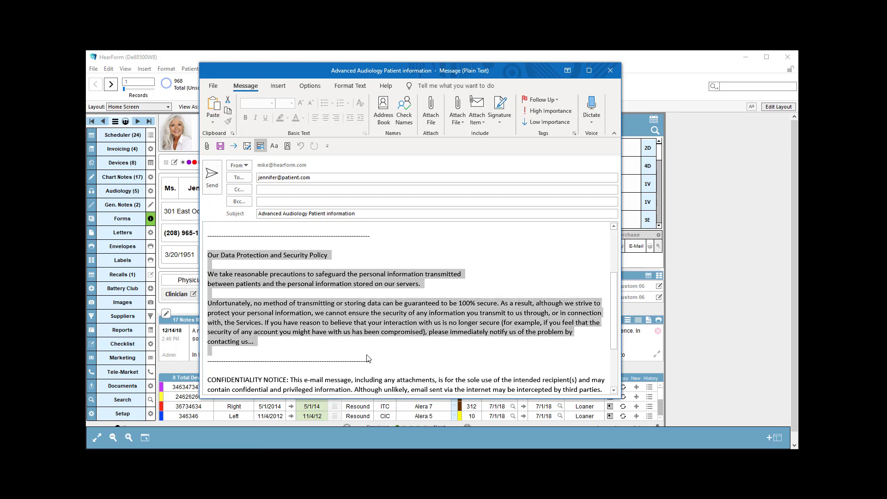
scroll(333, 342, down, 3)
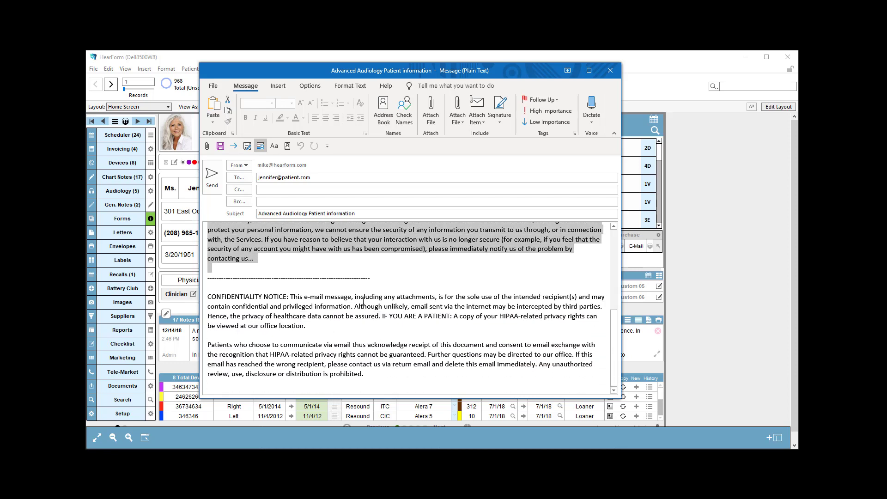
scroll(379, 289, up, 6)
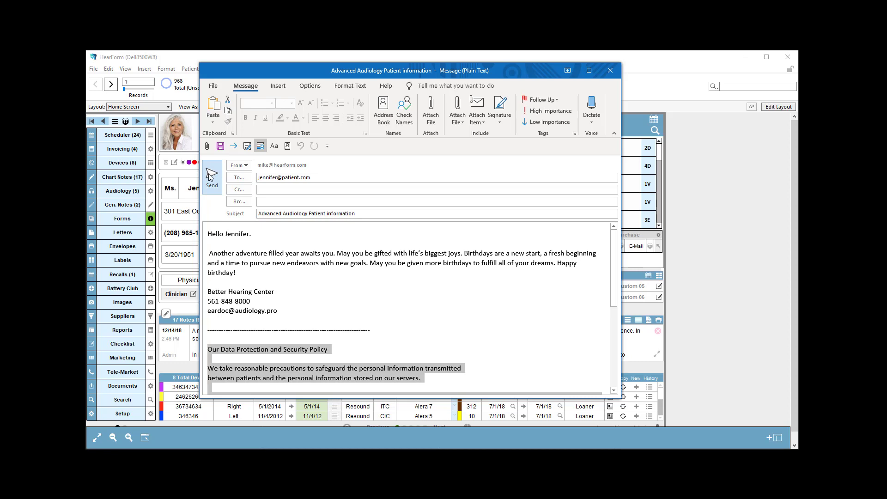
click(610, 71)
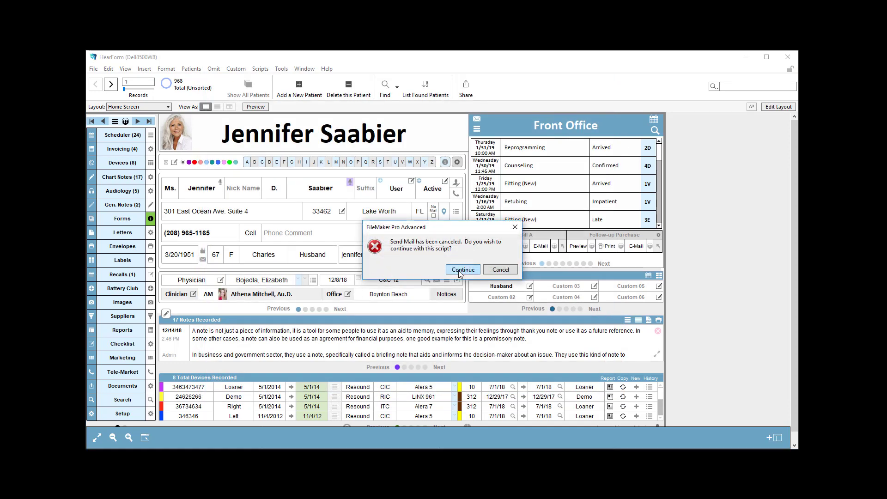
click(459, 269)
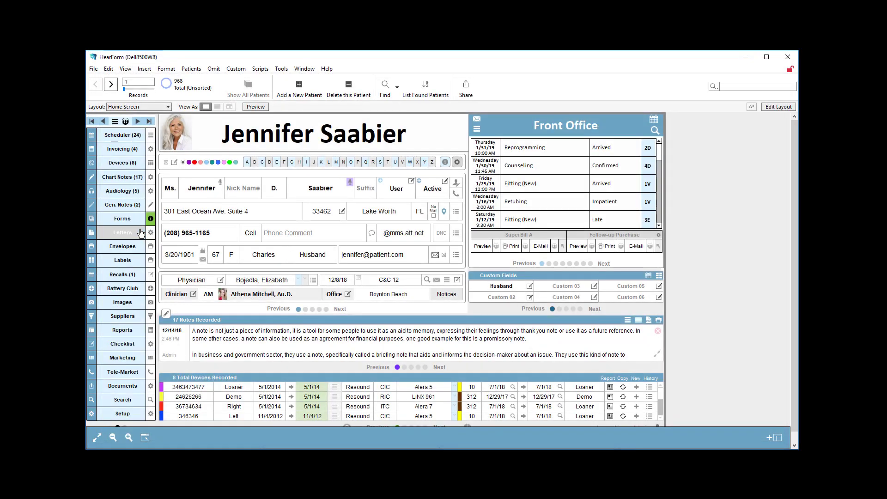
Check the letters print history of the patient for the emailed birthday message, then return to the home screen
click(139, 232)
click(606, 146)
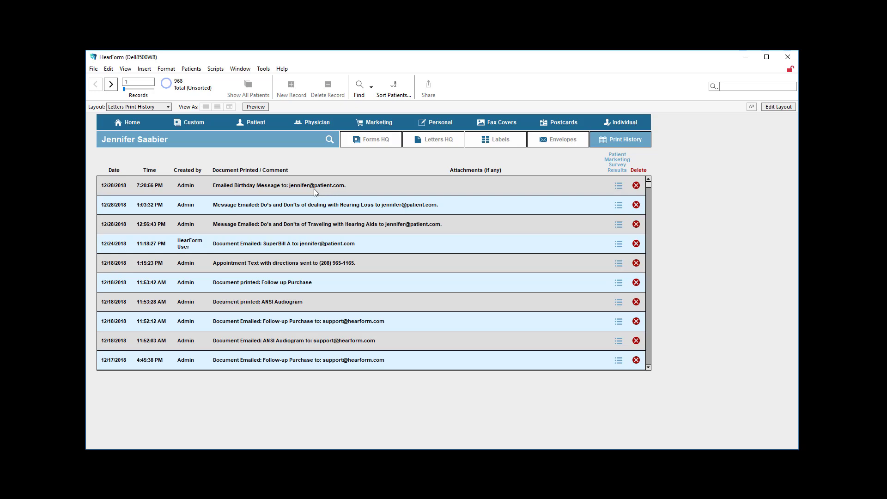
click(138, 123)
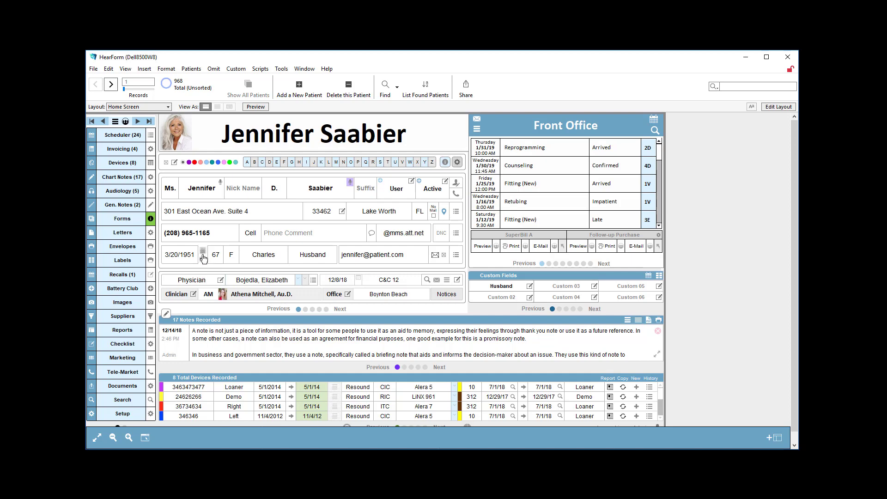
Start a birthday search from the patient's birth date and set the birth month to 12
click(204, 255)
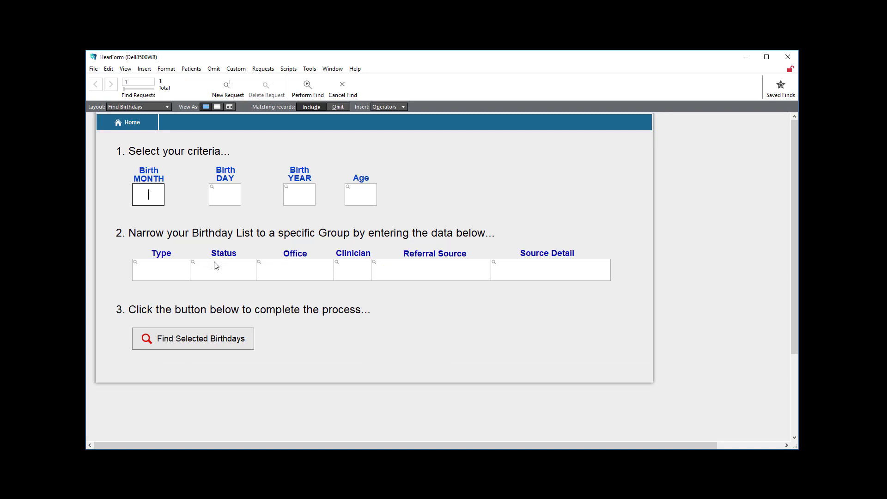
text(12)
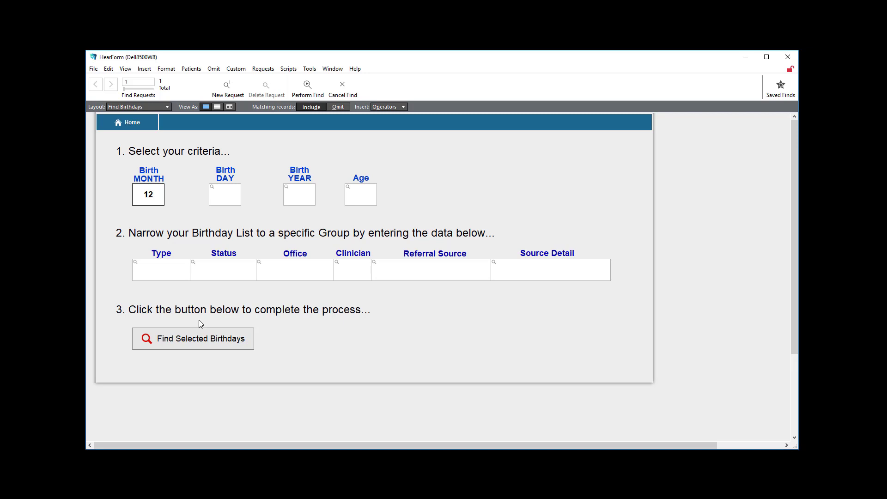
Try additional birthday criteria of birth day <15, birth year >1923 and age >65
click(227, 193)
text(<15)
click(293, 196)
text(>1923)
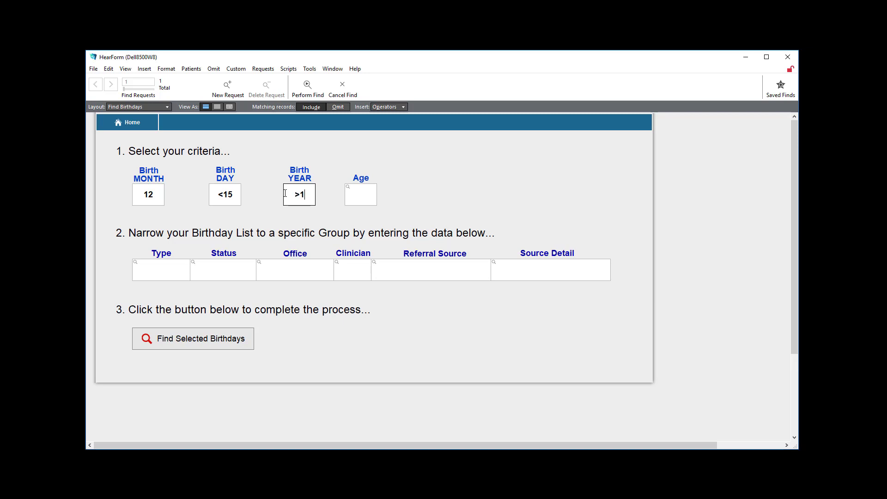
click(356, 198)
text(>)
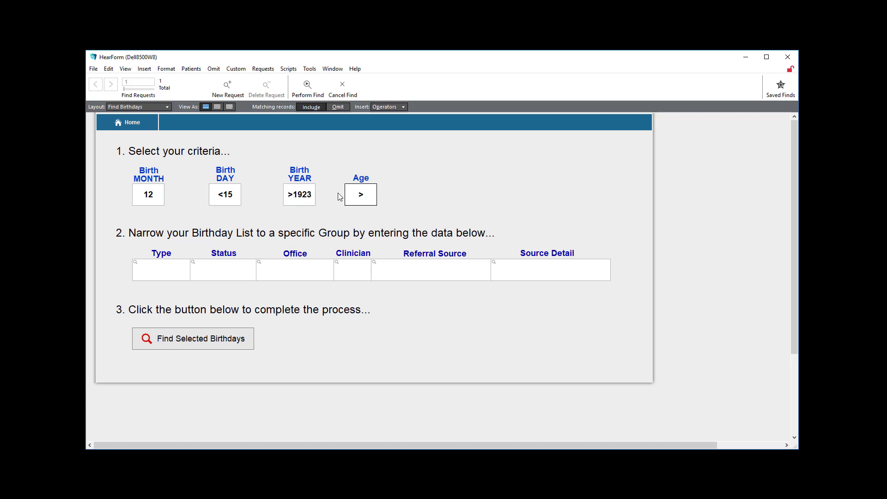
text(65)
Clear the age, birth year and birth day criteria from the birthday search
key(BackSpace)
key(BackSpace)
key(BackSpace)
key(shift+Tab)
key(BackSpace)
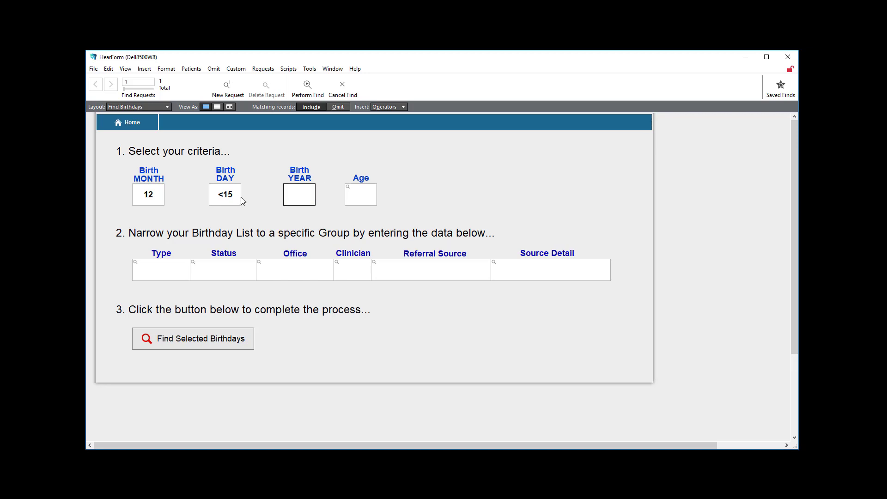
key(shift+Tab)
key(BackSpace)
Examine the available type, status, office, clinician and referral source choices for narrowing the birthday list
click(161, 267)
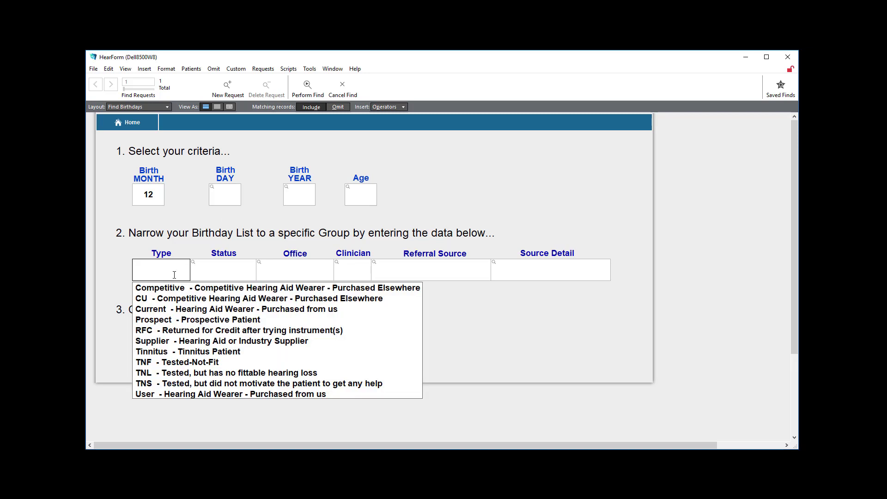
click(233, 275)
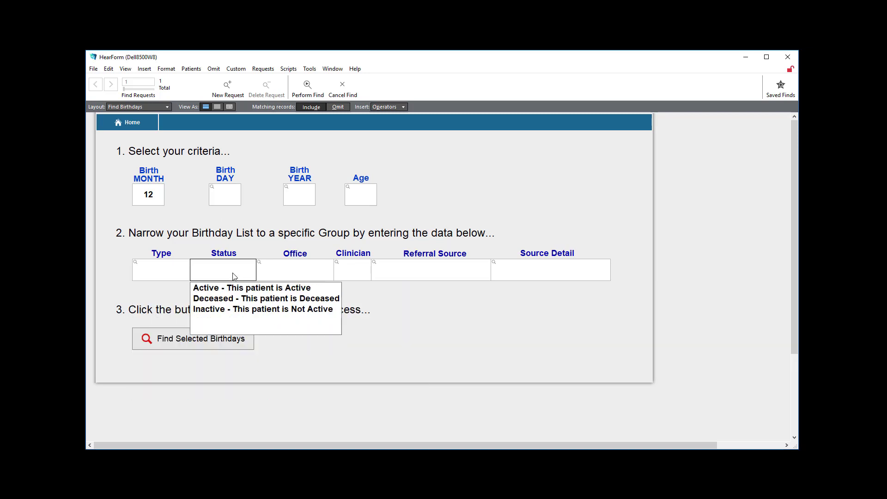
click(282, 275)
click(360, 271)
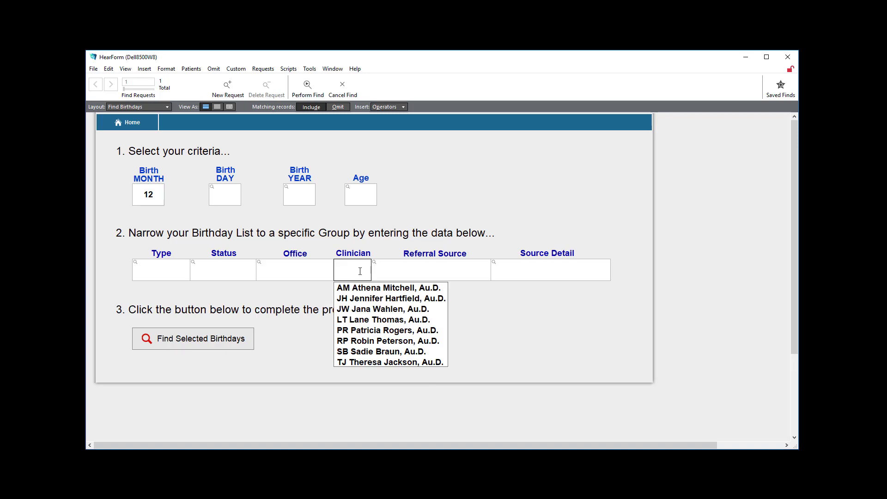
click(421, 275)
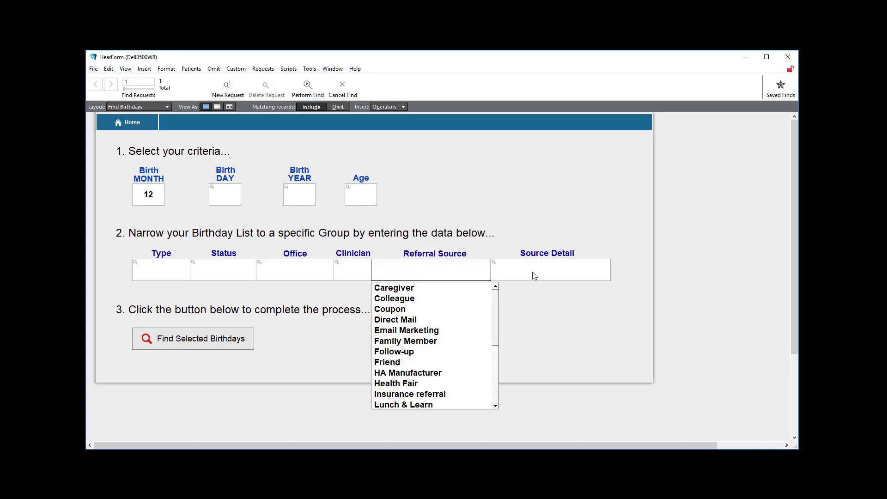
click(580, 312)
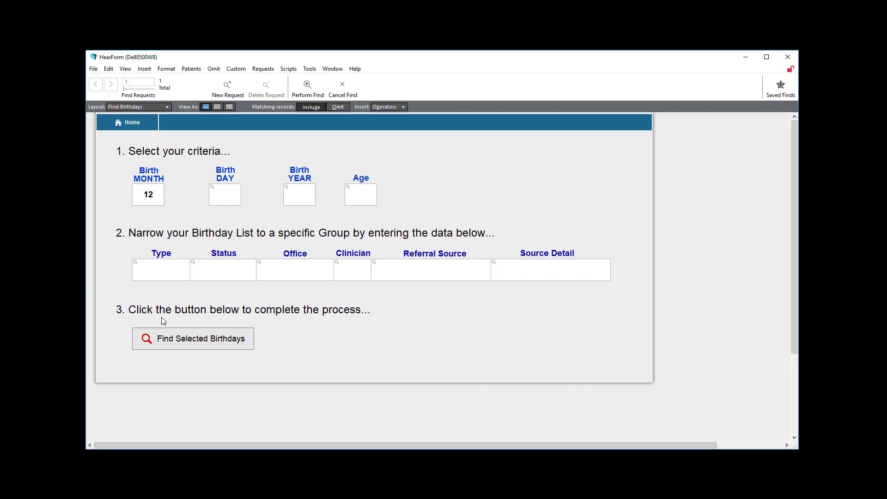
Run the search for the selected birthdays and look through the resulting birthday list
click(153, 346)
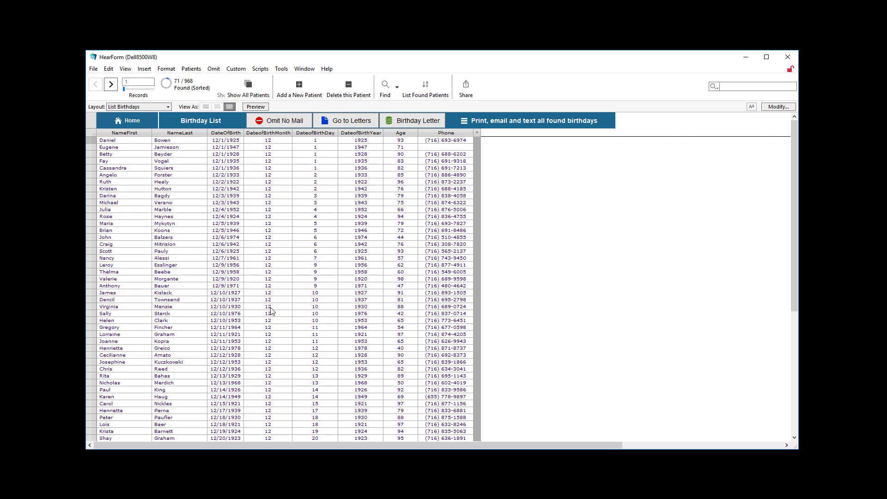
scroll(270, 309, up, 2)
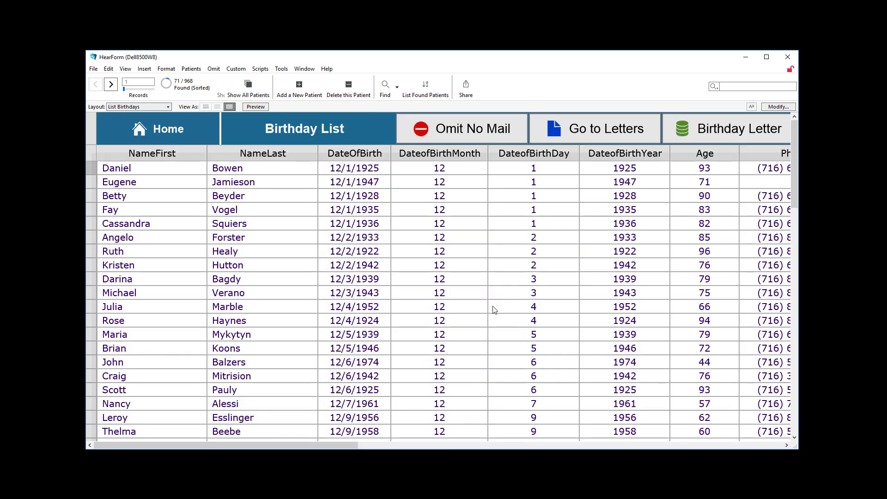
scroll(484, 306, down, 1)
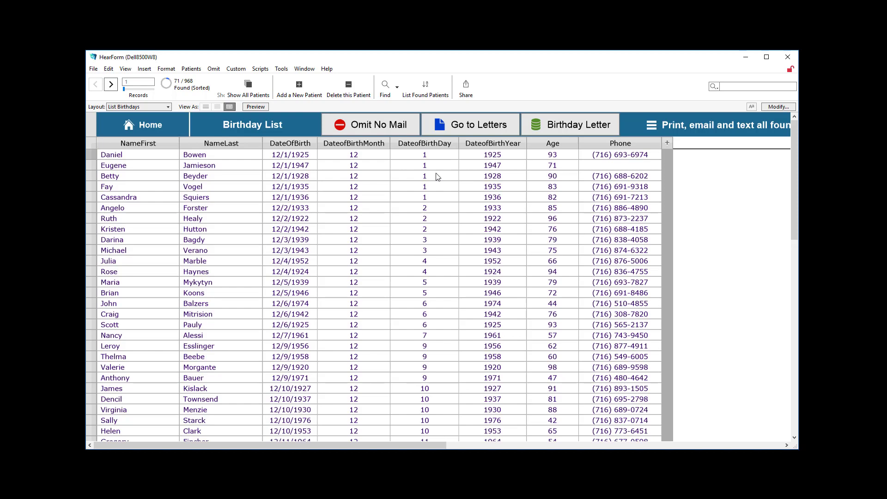
scroll(424, 215, down, 5)
scroll(434, 249, up, 5)
key(ctrl+minus)
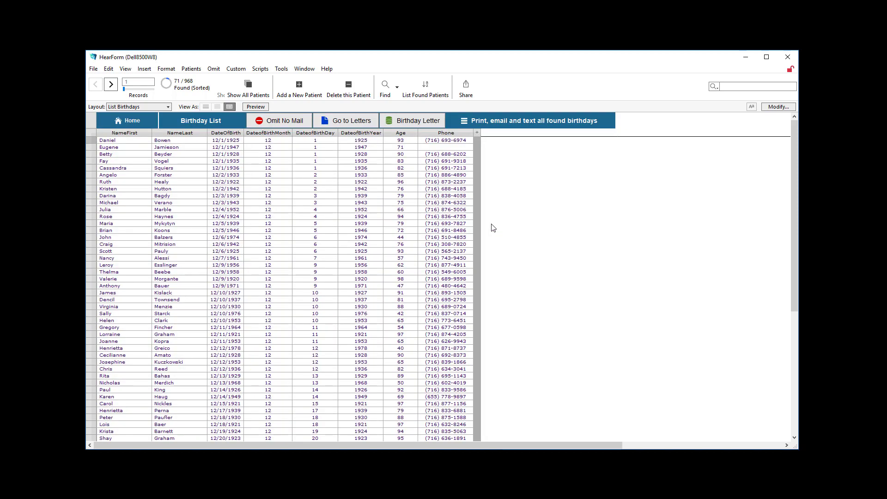
Open the print, email and text greeting options for all found birthdays and look through the patients' contact methods
click(492, 122)
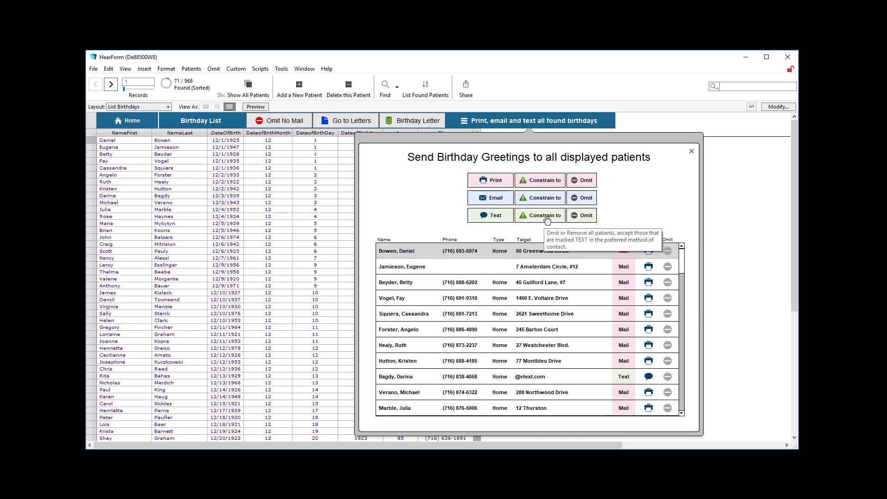
drag(681, 268, 677, 368)
scroll(678, 368, up, 10)
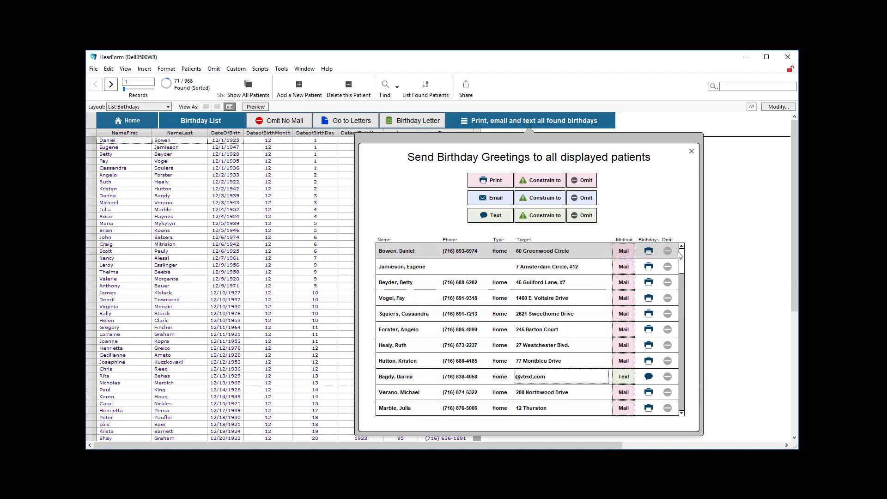
Constrain the greeting list to text recipients, generate the birthday texts, and check the first message's recipient before closing it unsent
click(544, 220)
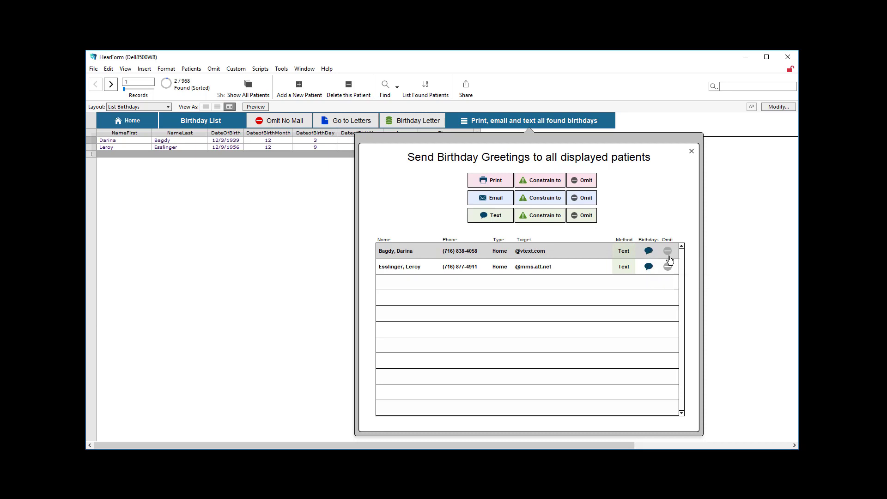
click(500, 219)
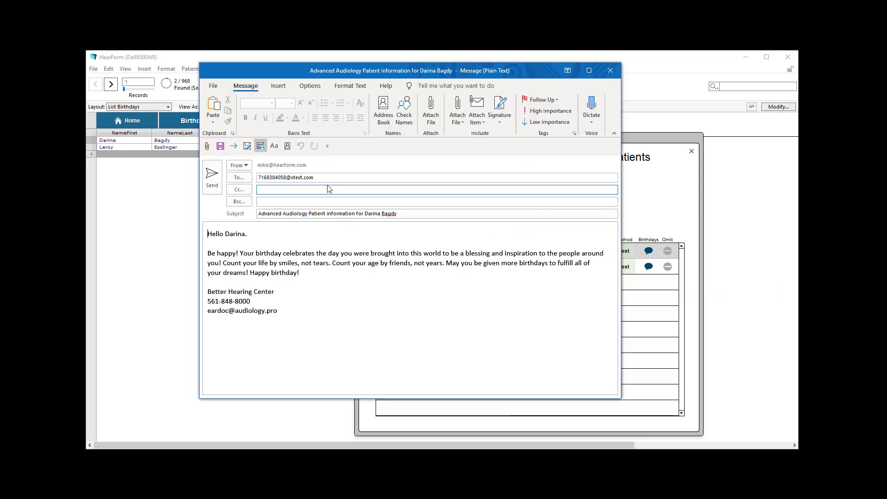
double_click(286, 180)
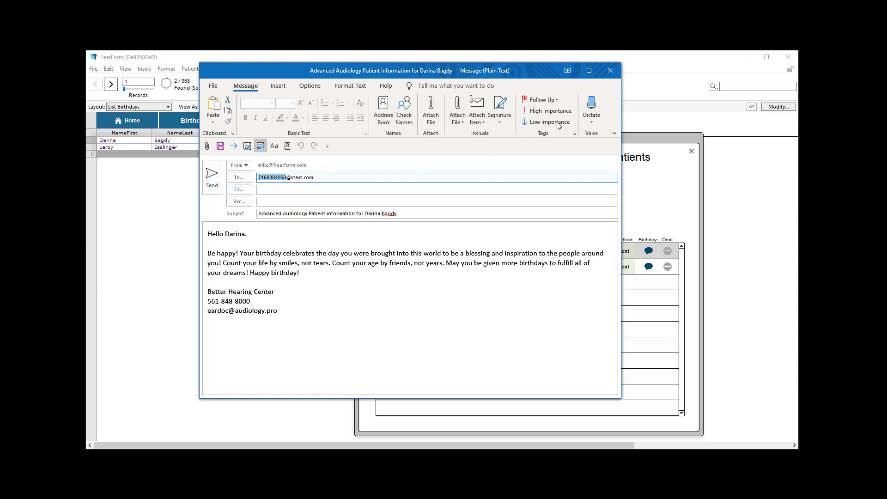
click(610, 70)
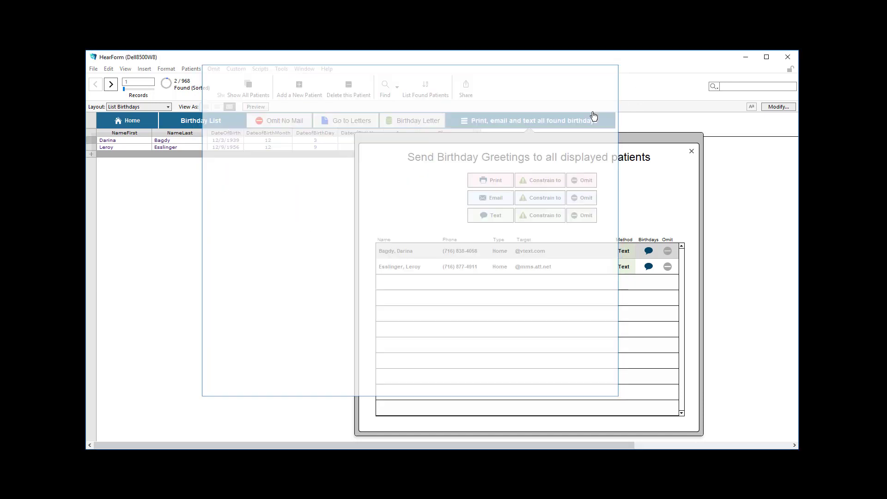
Continue to the second patient's birthday text, check its recipient address, and close the message unsent
click(461, 269)
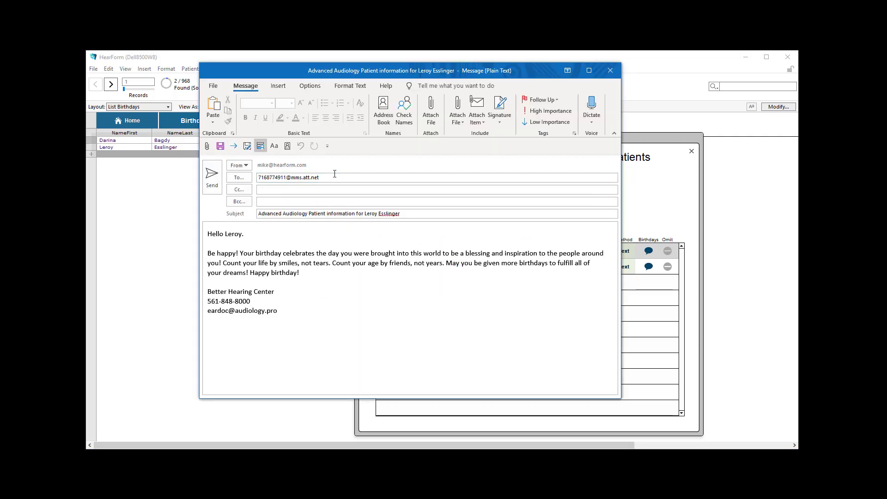
drag(327, 180, 240, 178)
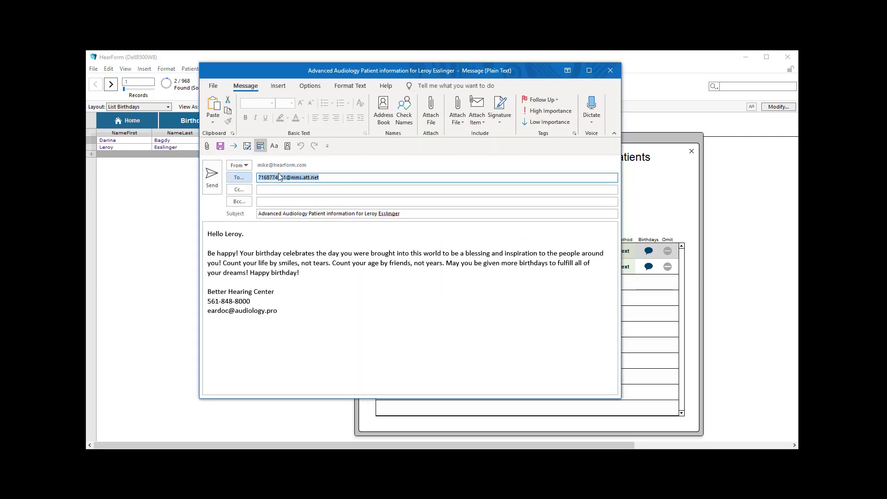
click(610, 71)
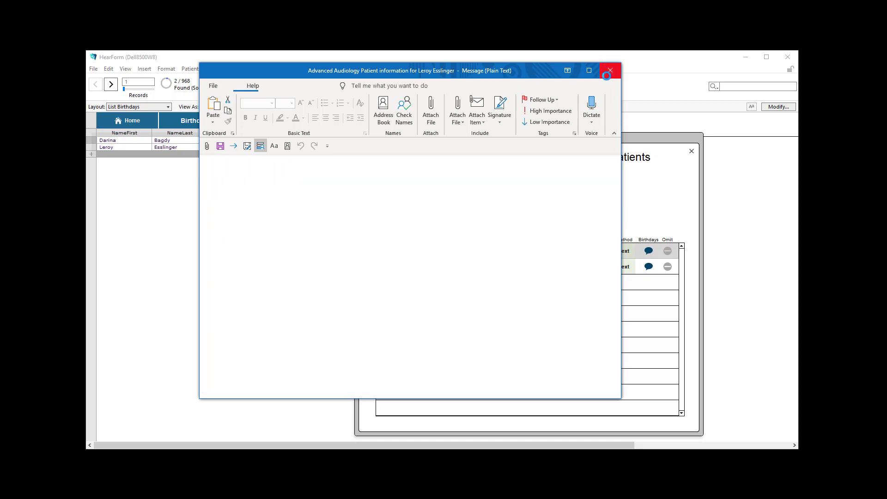
click(452, 273)
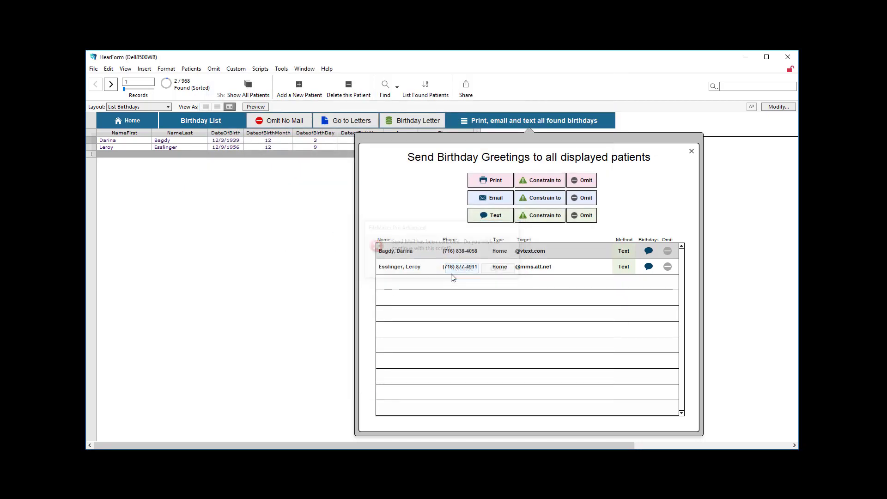
Close the greeting options, return to the patient's home screen, and examine the available cell carrier choices
click(692, 151)
click(136, 121)
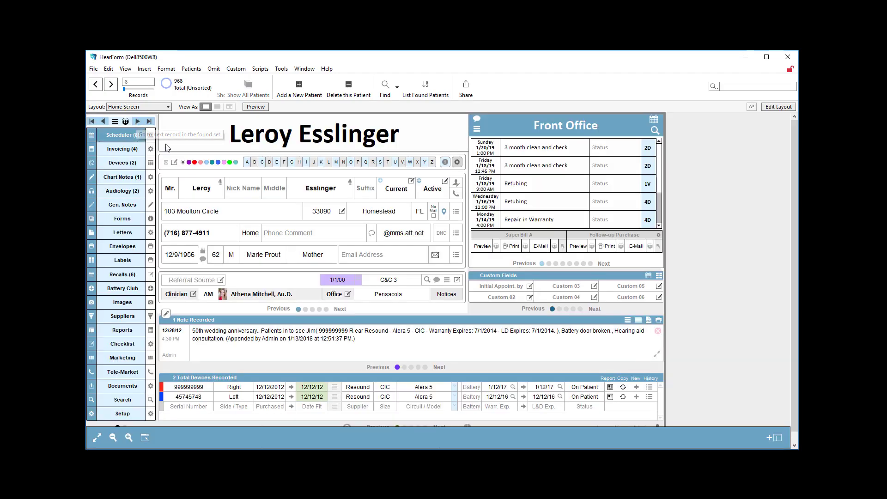
click(416, 238)
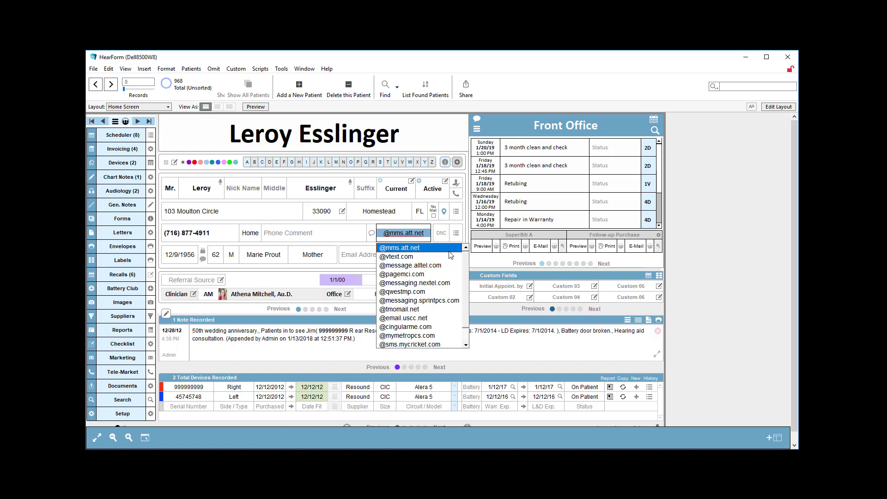
Open the birthday search and find all patients with birth month 12
click(203, 256)
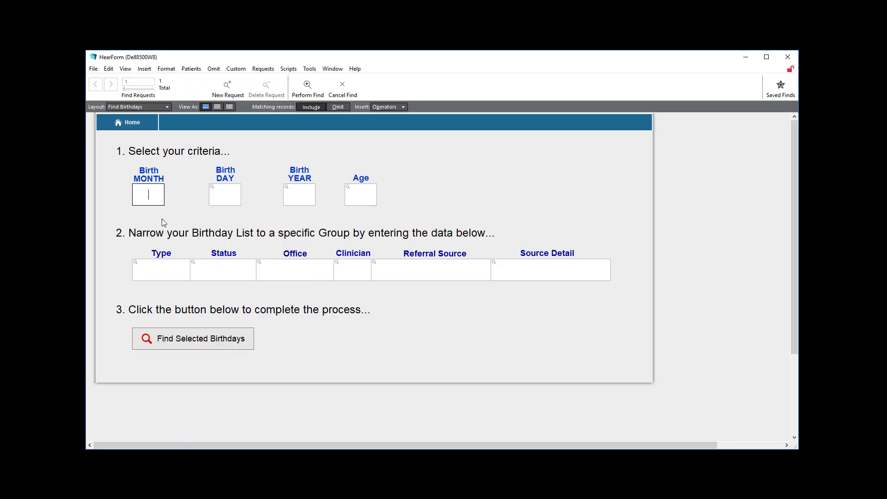
text(12)
click(189, 339)
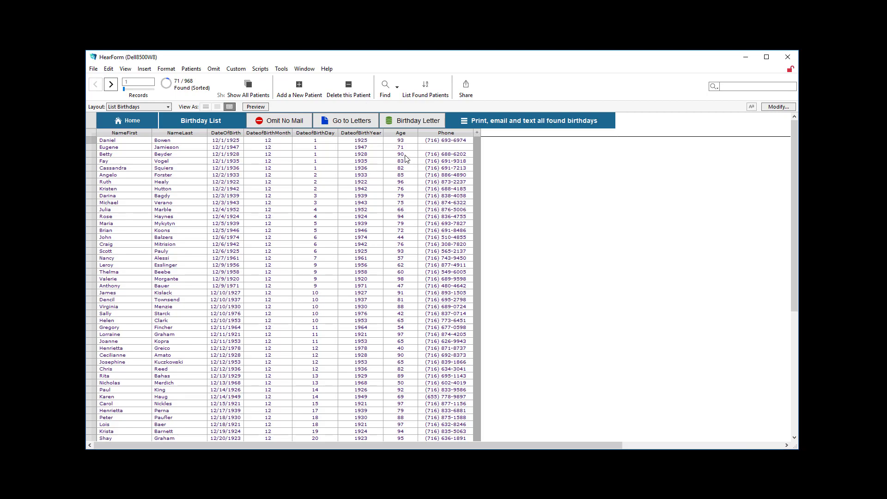
Open the birthday letter for the found patients and examine the print preview of the first letter
click(400, 121)
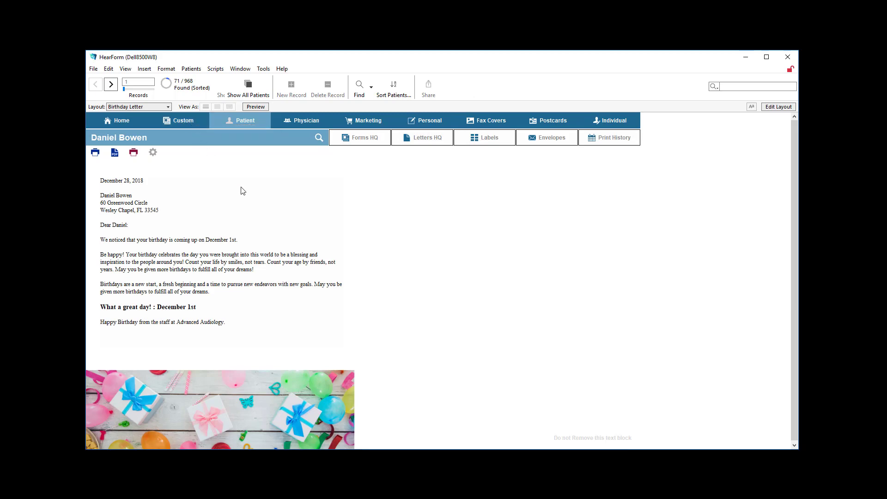
click(255, 107)
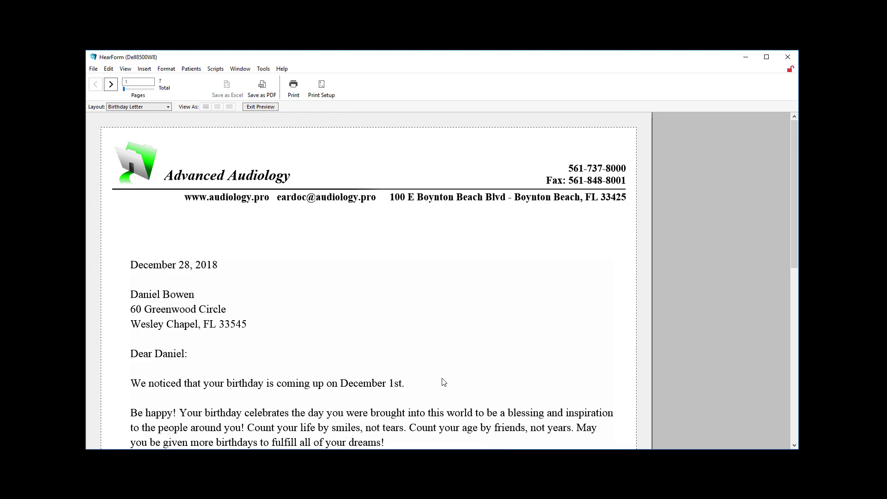
scroll(442, 383, down, 2)
scroll(442, 387, down, 2)
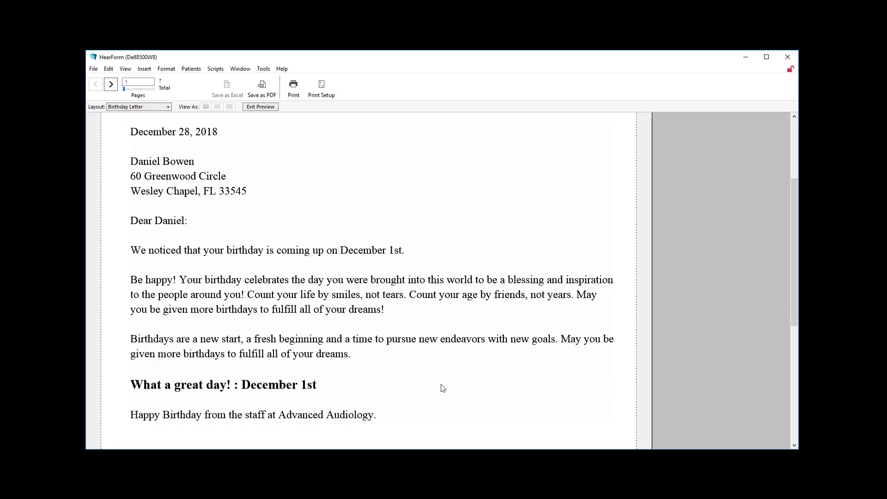
scroll(441, 389, down, 2)
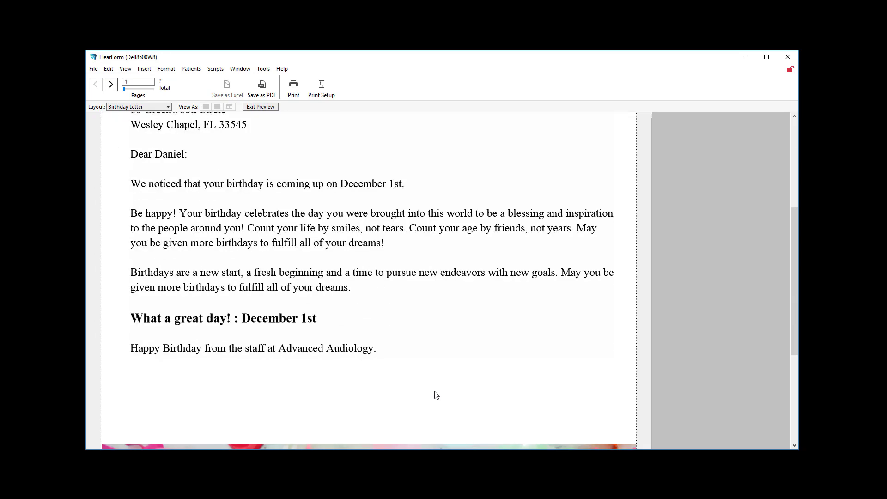
Page through the previewed birthday letters to examine each found patient's merged details, and exit the preview
key(ctrl+Down)
key(ctrl+Down)
key(ctrl+Down)
key(ctrl+Down)
key(ctrl+Down)
key(ctrl+Down)
key(ctrl+Down)
key(ctrl+Down)
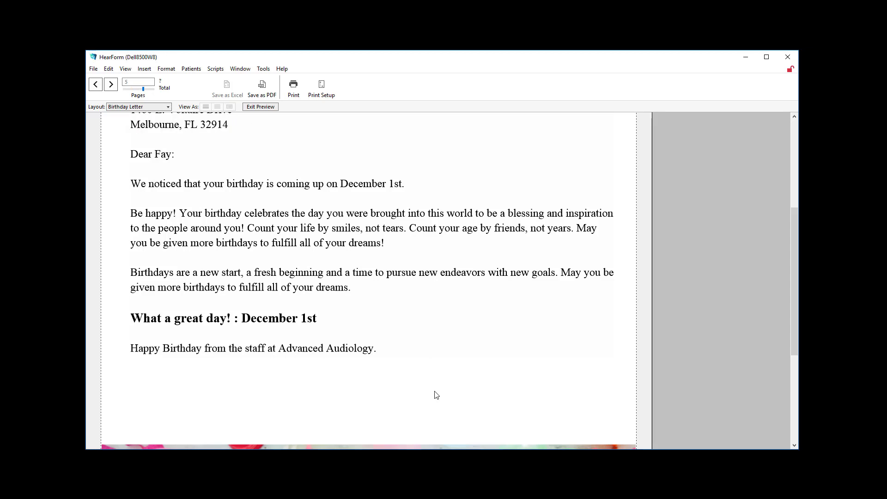
key(ctrl+Down)
key(ctrl+Down)
key(ctrl+Down)
key(ctrl+Down)
key(ctrl+Down)
key(ctrl+Down)
key(ctrl+Down)
key(ctrl+Down)
key(ctrl+Down)
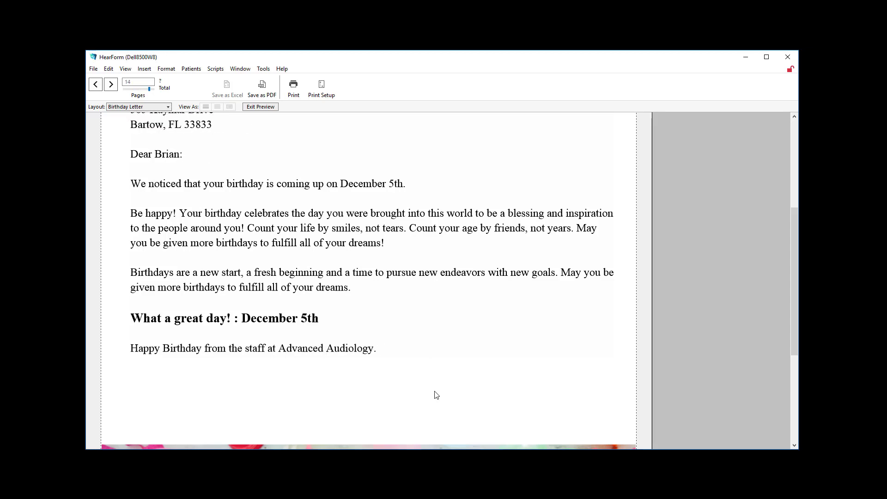
key(ctrl+Down)
key(ctrl+Down)
key(ctrl+Down)
key(ctrl+Down)
key(ctrl+Down)
key(ctrl+Down)
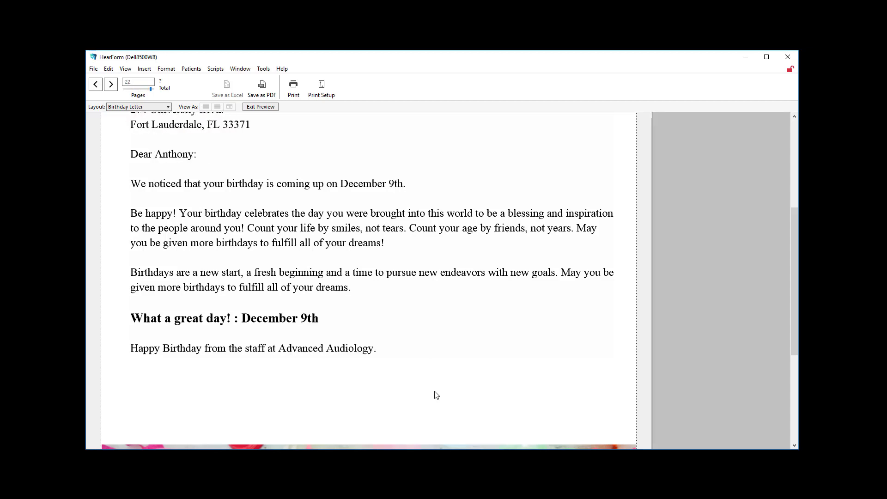
click(113, 85)
click(112, 86)
click(112, 85)
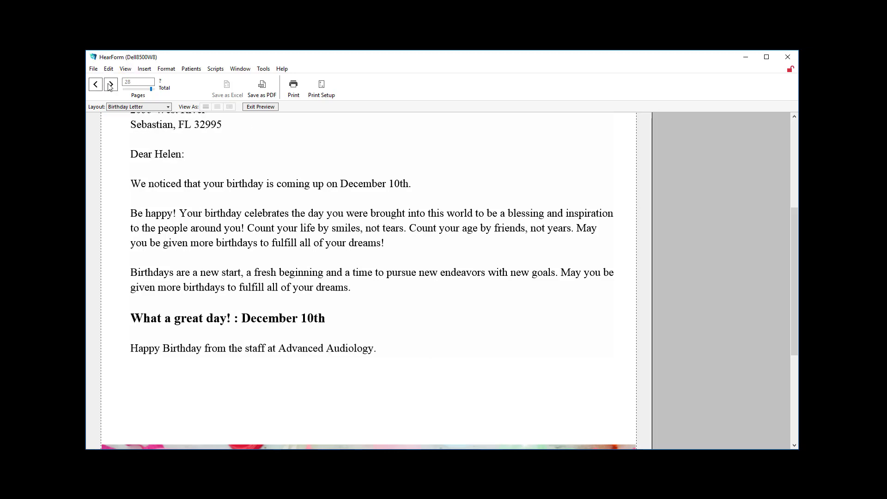
scroll(469, 288, up, 2)
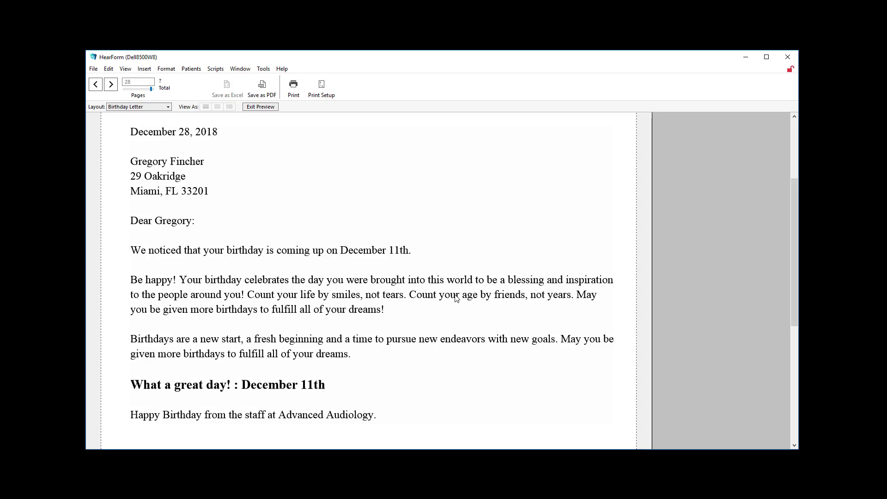
key(ctrl+Down)
key(ctrl+Down)
key(ctrl+Down)
key(ctrl+Down)
key(ctrl+Down)
key(ctrl+Down)
key(ctrl+Down)
key(ctrl+Down)
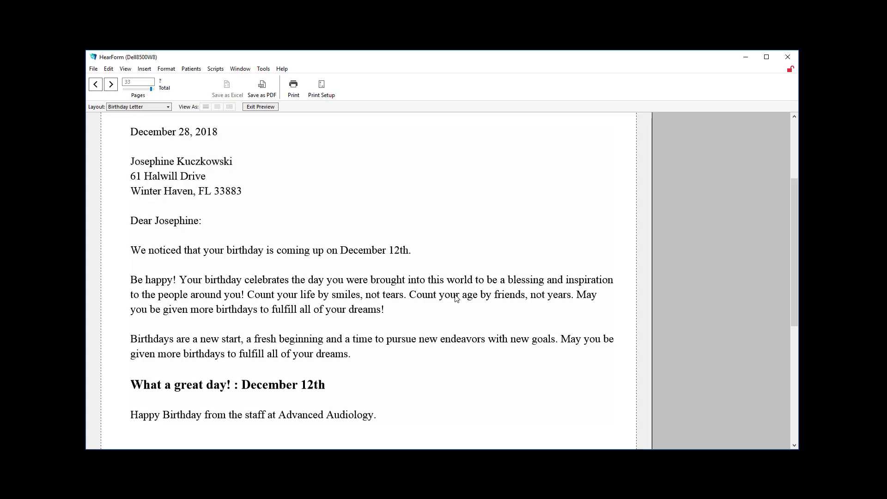
key(ctrl+Down)
key(ctrl+Down)
key(ctrl+Down)
key(ctrl+Down)
key(ctrl+Down)
key(ctrl+Down)
key(ctrl+Down)
key(ctrl+Down)
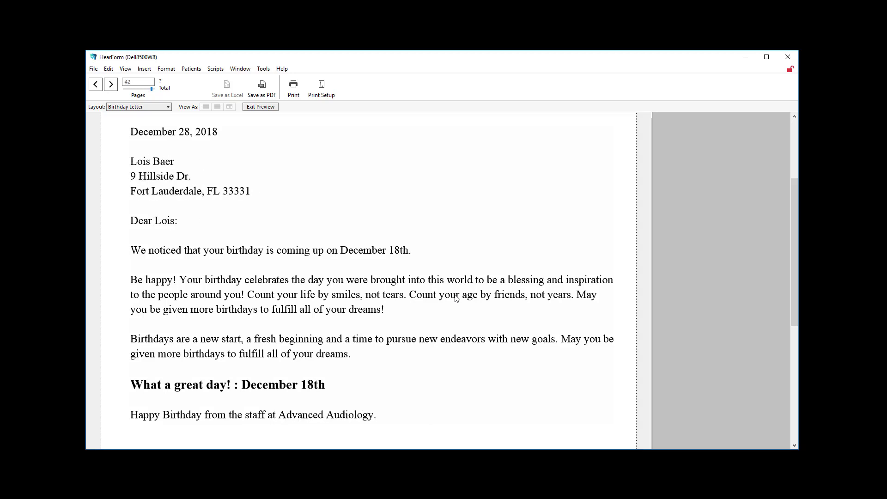
key(ctrl+Down)
key(ctrl+Down)
key(ctrl+Down)
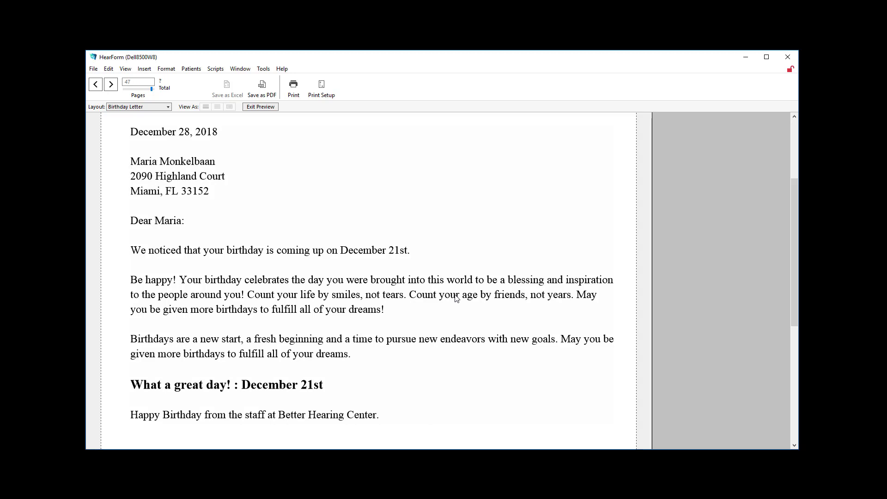
key(ctrl+b)
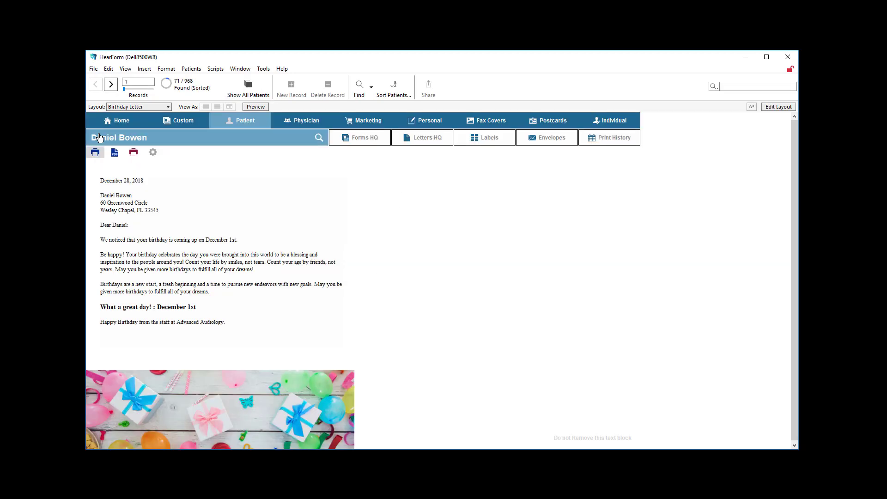
Return to the home screen and open the text and email message defaults in the setup area
click(133, 125)
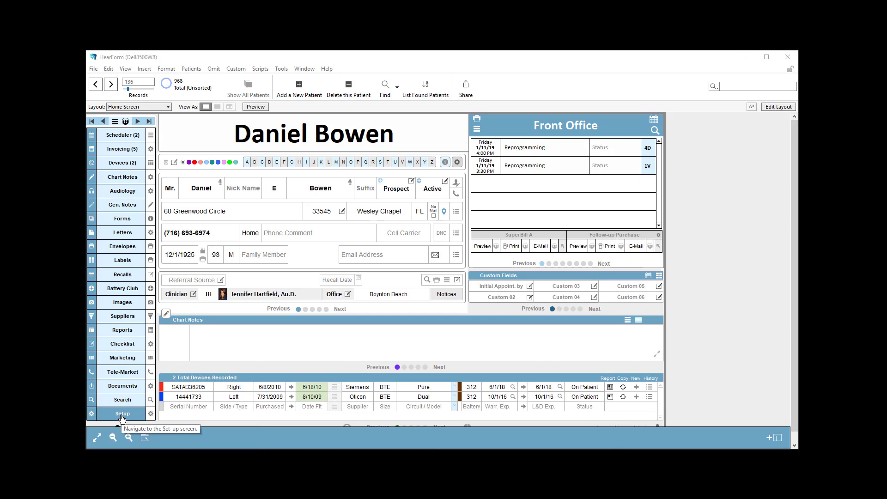
click(122, 415)
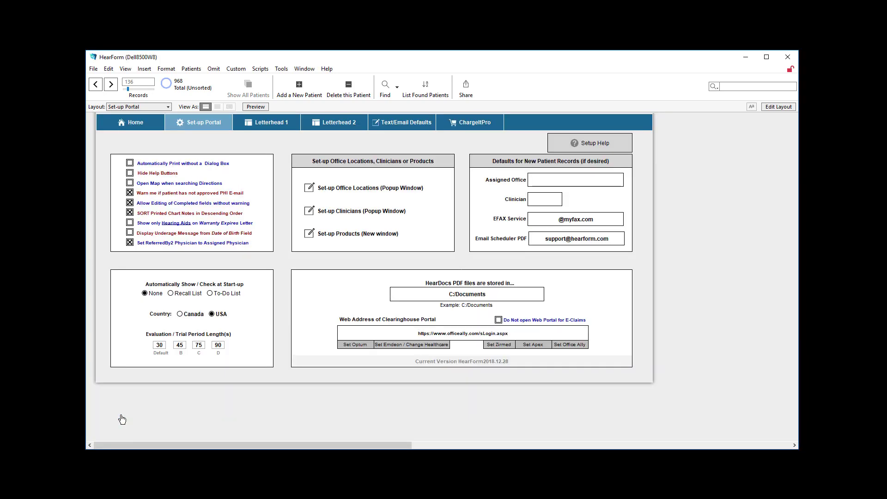
click(401, 133)
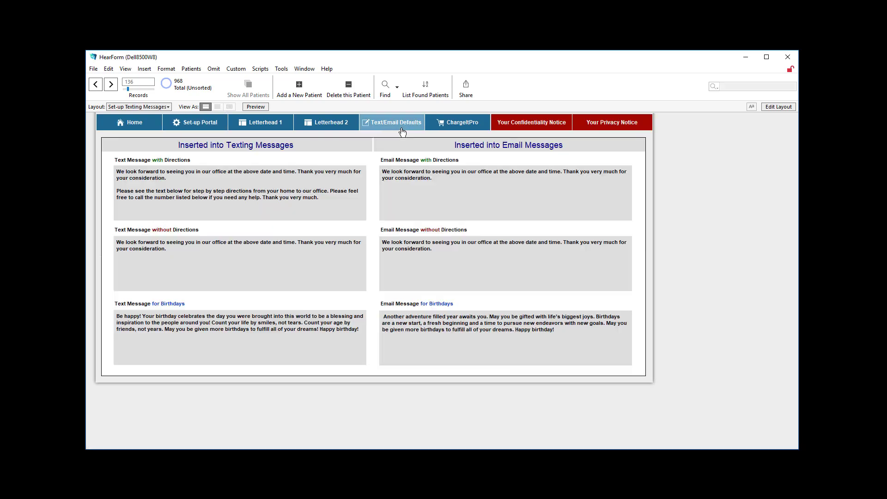
Examine the default birthday wording for text messages and for emails, selecting the full text of each
click(178, 347)
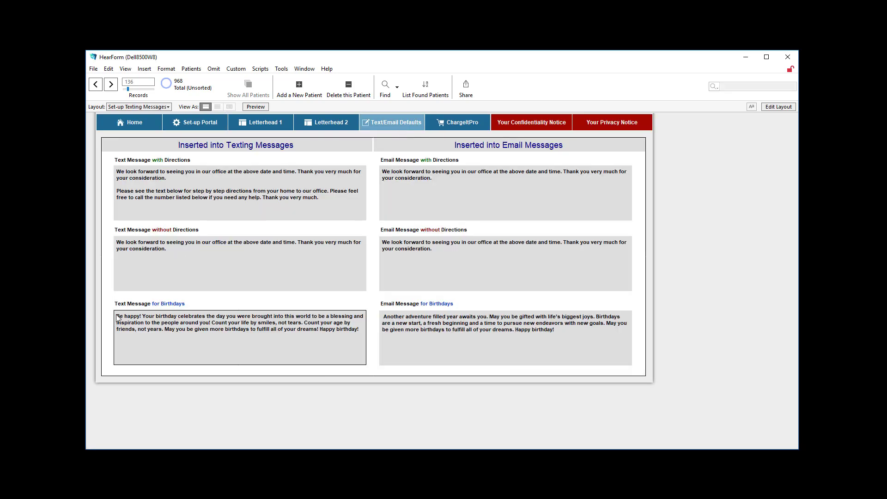
key(ctrl+a)
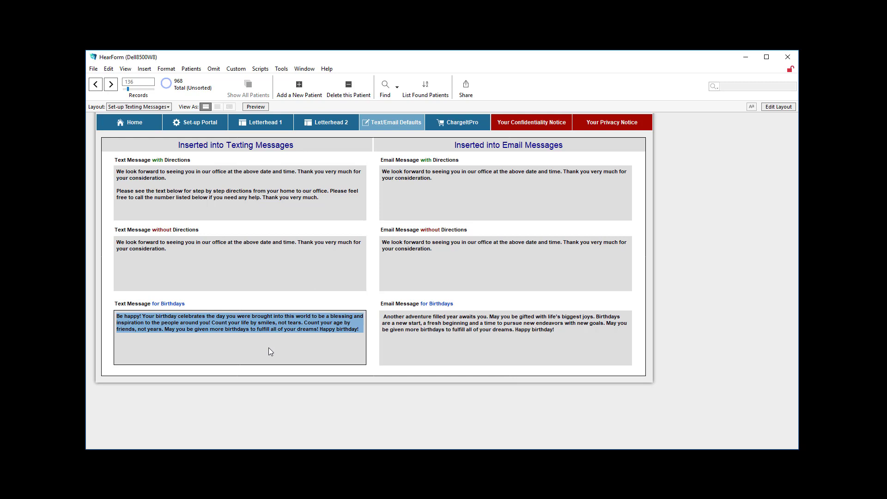
click(487, 347)
key(ctrl+a)
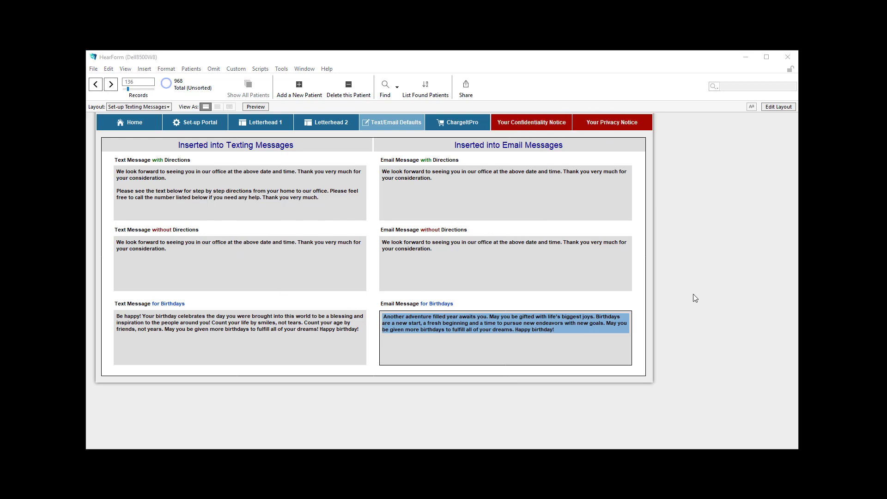
Examine the confidentiality notice's wording and its insertion option, and open the privacy notice
click(532, 124)
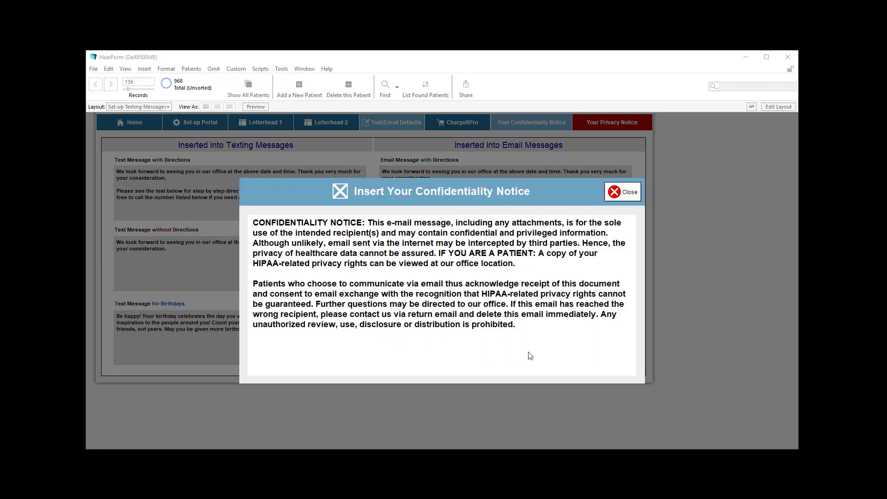
drag(515, 326, 240, 250)
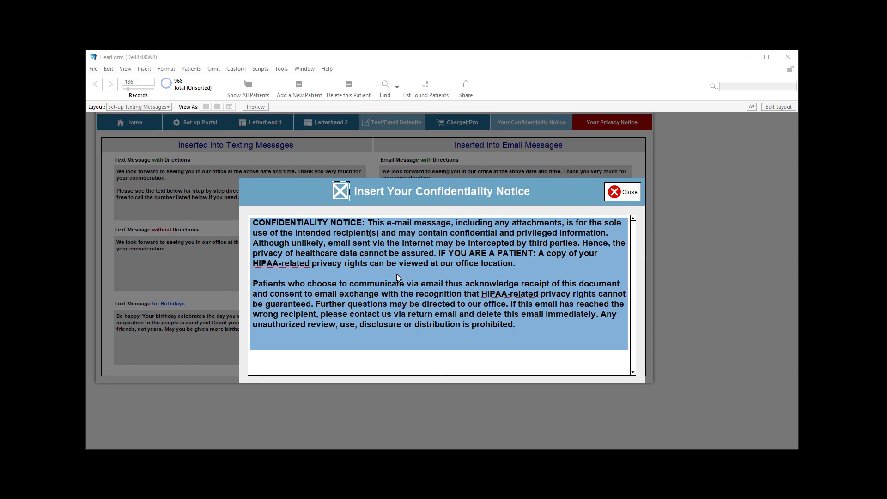
click(343, 196)
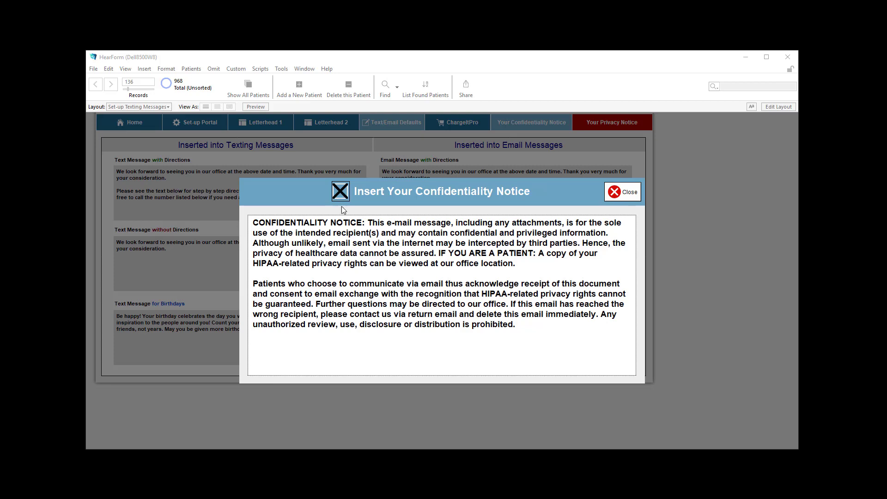
click(625, 194)
click(602, 133)
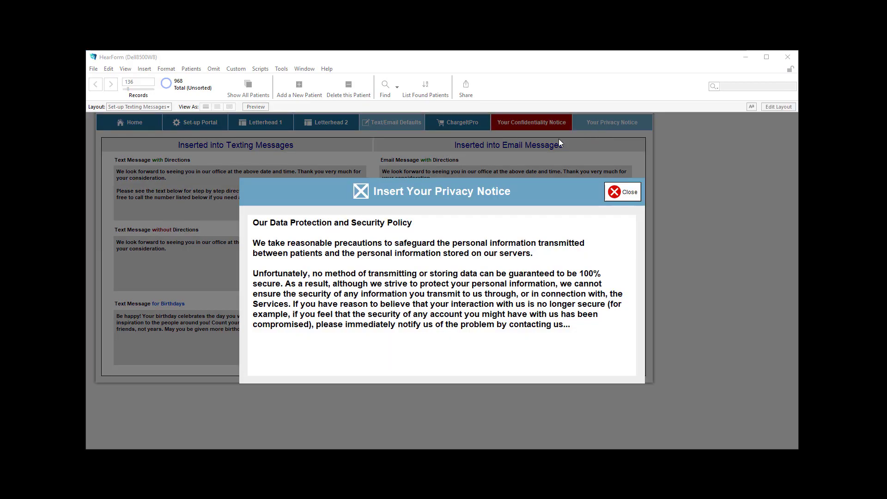
Review the full text of the privacy notice, turn off the option to insert it, and close the notice
click(603, 344)
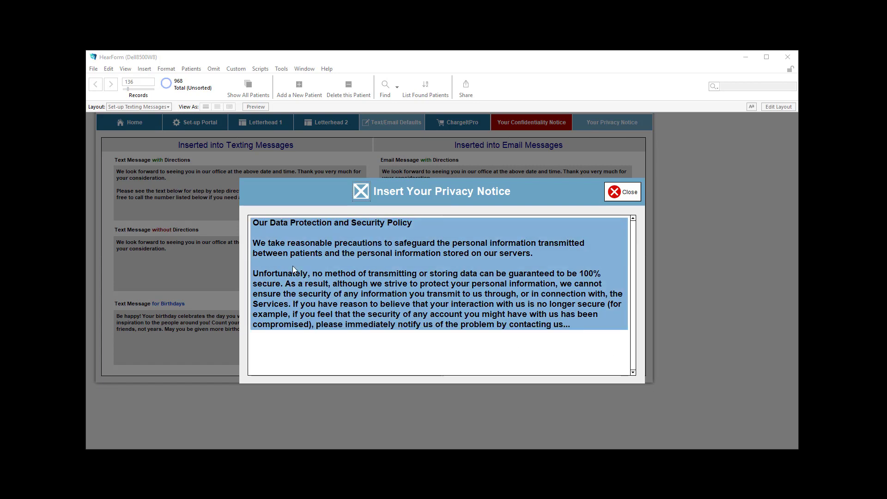
click(580, 336)
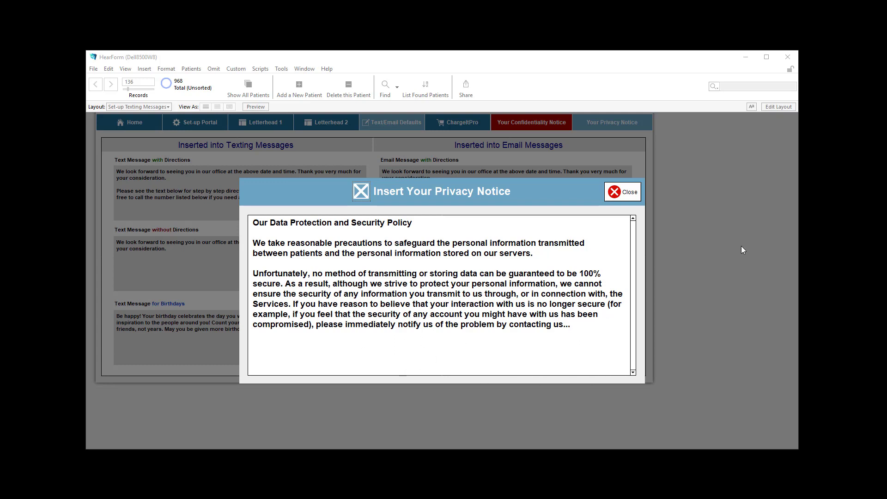
click(365, 195)
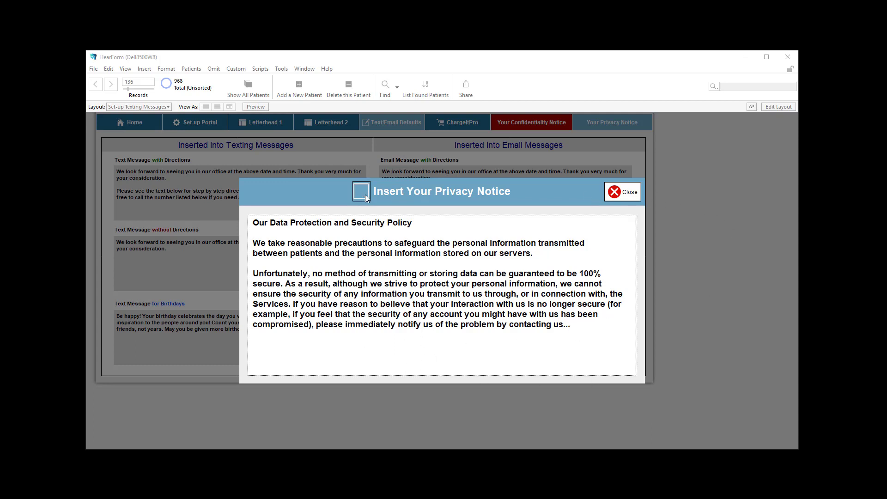
click(630, 198)
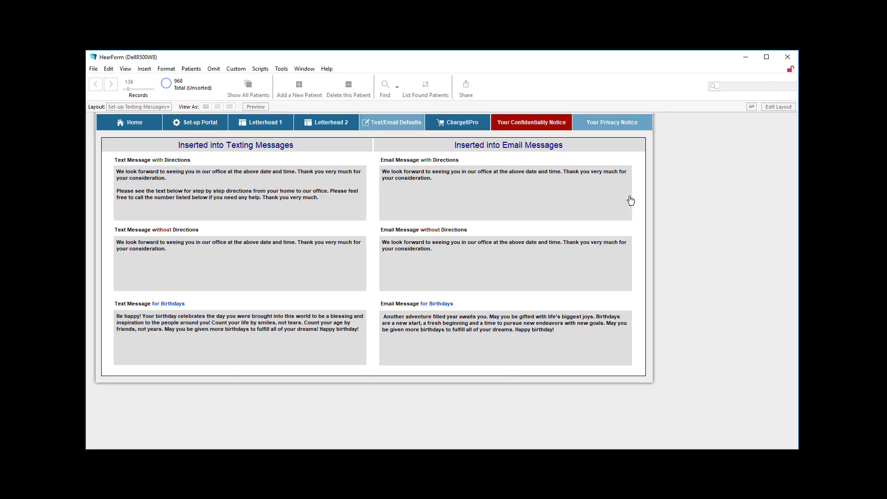
Return to the patient home screen and open the birthday search form
click(142, 123)
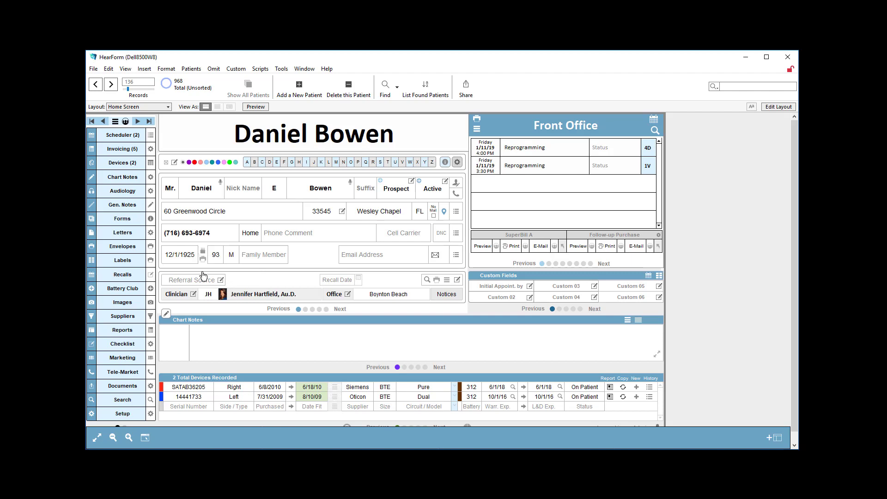
click(203, 252)
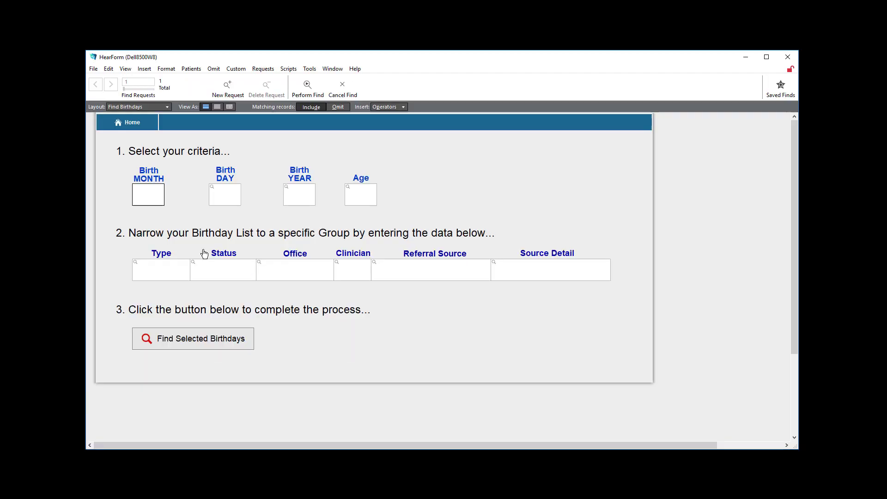